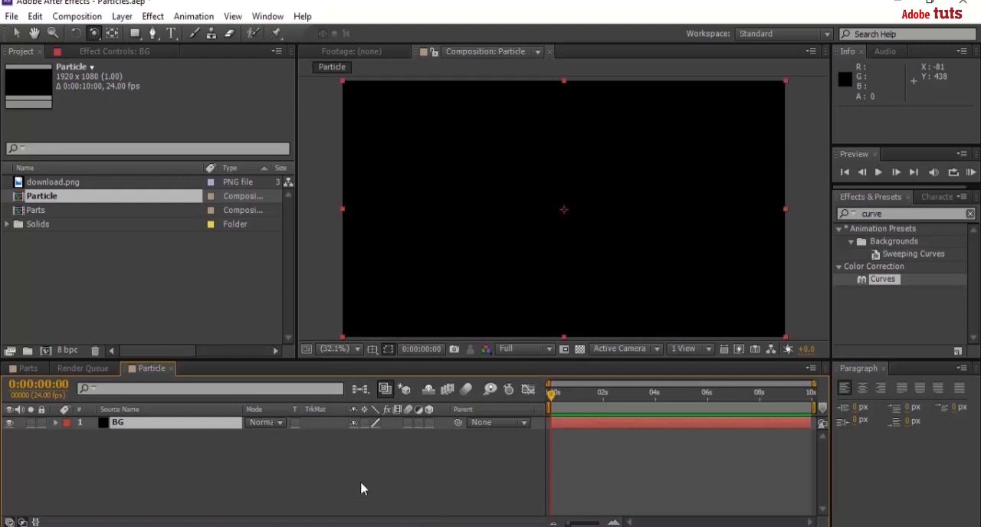
Create a new comp-sized black solid named Particles above the BG layer.
{"action": "left_click", "coordinate": [360, 481]}
{"action": "right_click", "coordinate": [361, 481]}
{"action": "mouse_move", "coordinate": [467, 325]}
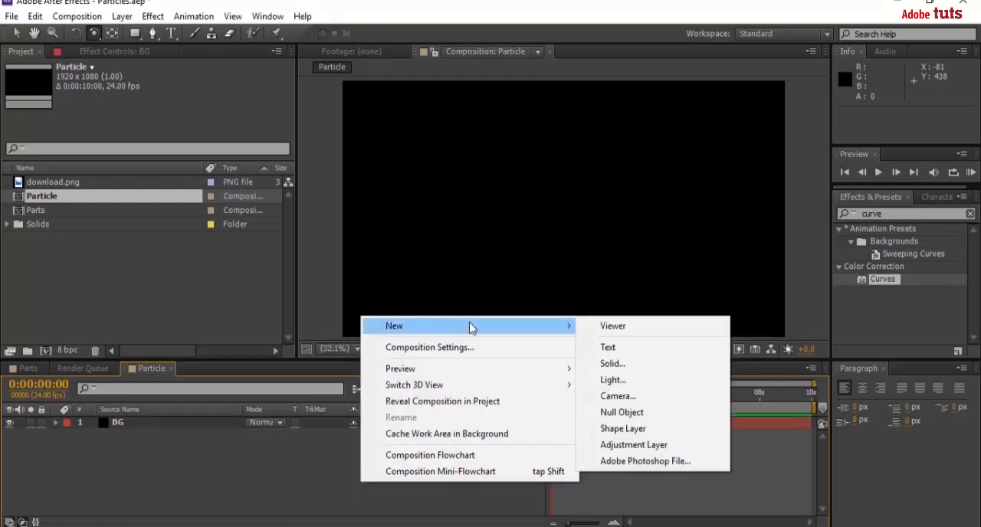
{"action": "left_click", "coordinate": [644, 371]}
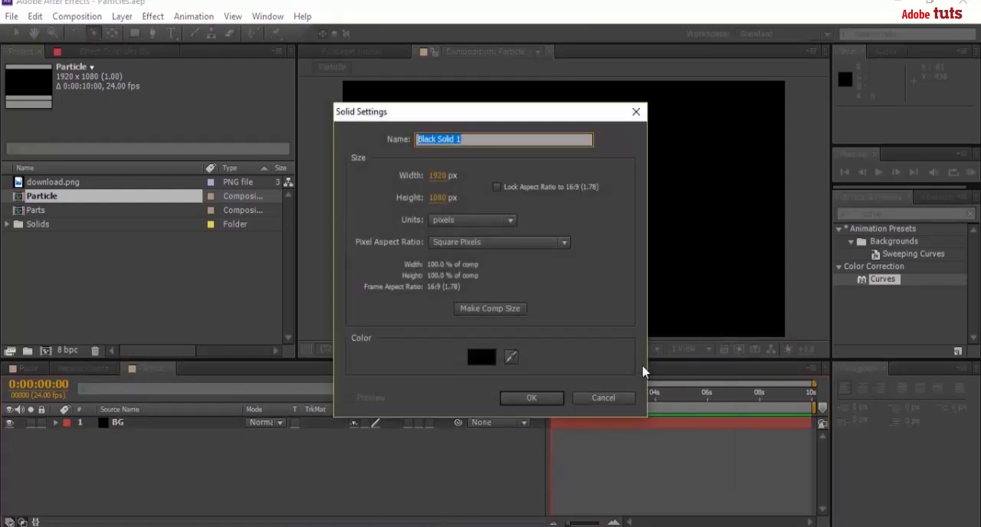
{"action": "type", "text": "Particles"}
{"action": "left_click", "coordinate": [531, 398]}
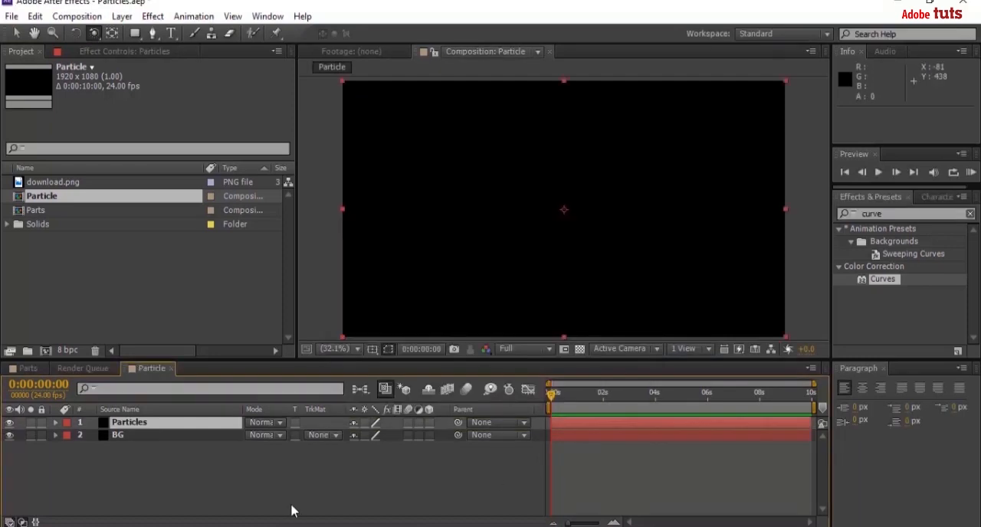
{"action": "left_click", "coordinate": [128, 274]}
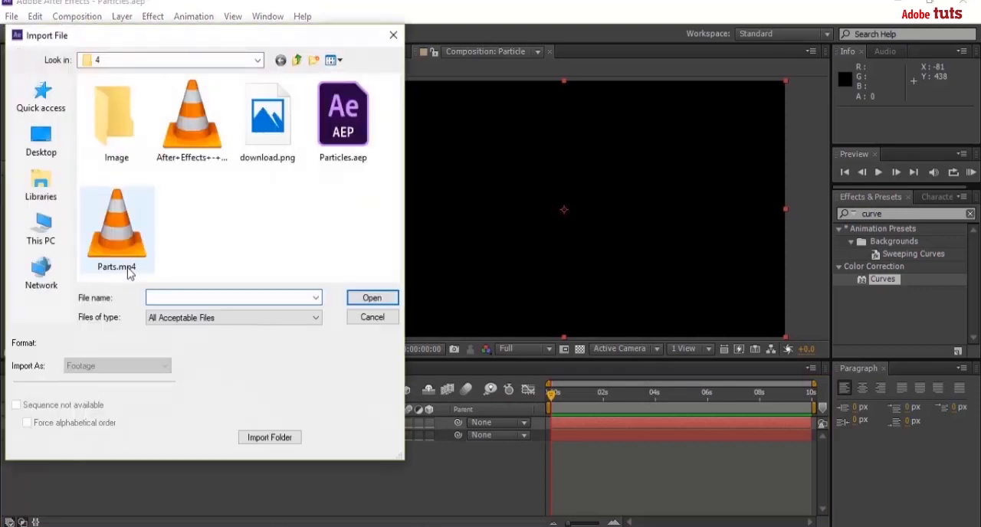
{"action": "double_click", "coordinate": [135, 119]}
{"action": "double_click", "coordinate": [131, 119]}
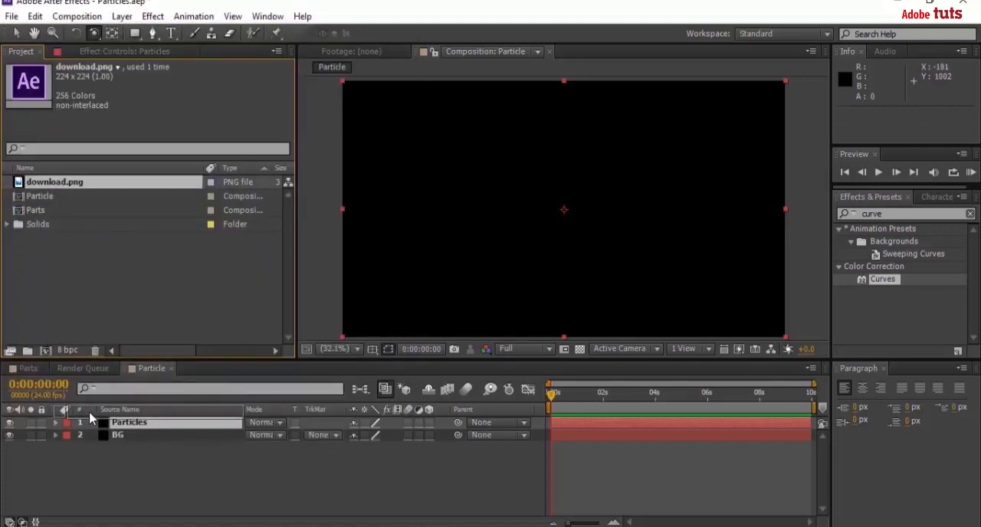
Place download.png above the Particles layer in the Particle composition and make it a 3D layer.
{"action": "left_click_drag", "start_coordinate": [90, 417], "coordinate": [90, 420]}
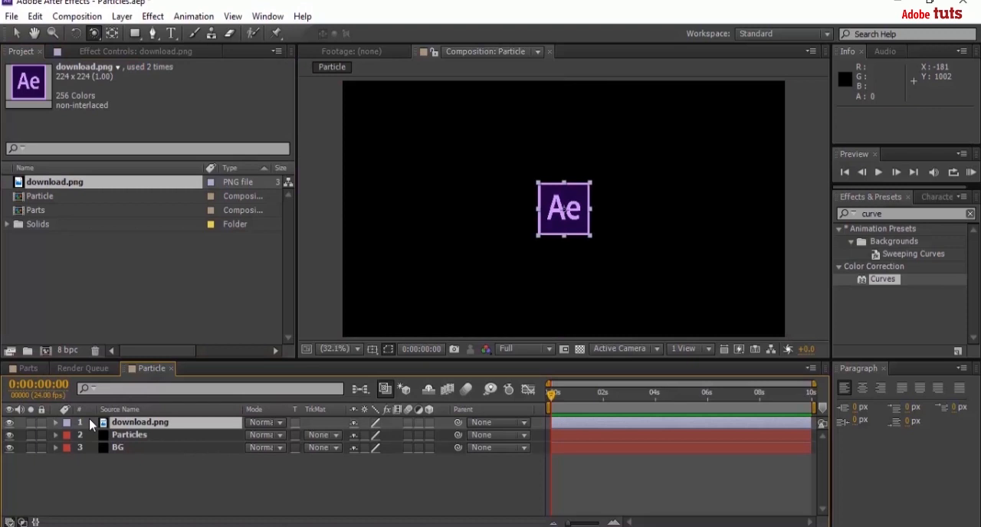
{"action": "left_click", "coordinate": [430, 424]}
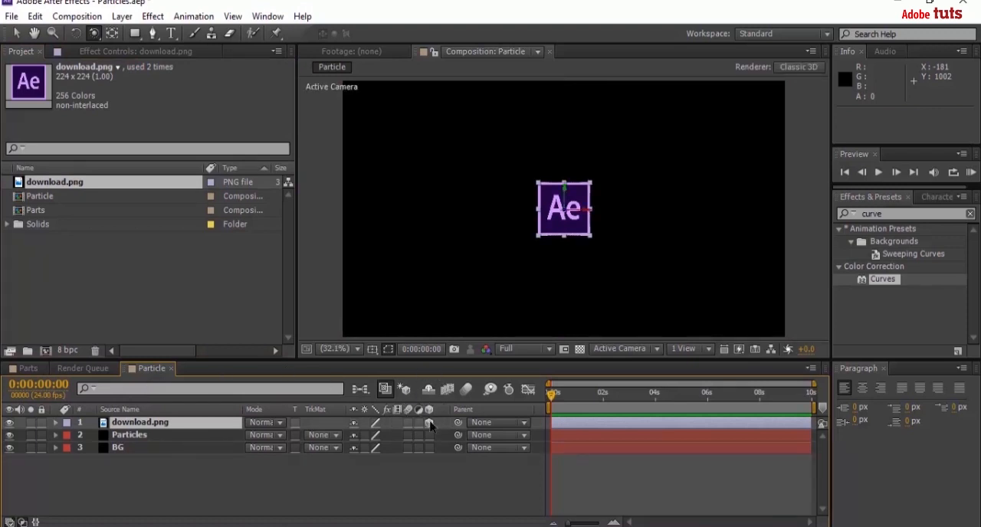
Scale the download.png layer up uniformly to a little more than double its size.
{"action": "key", "text": "s"}
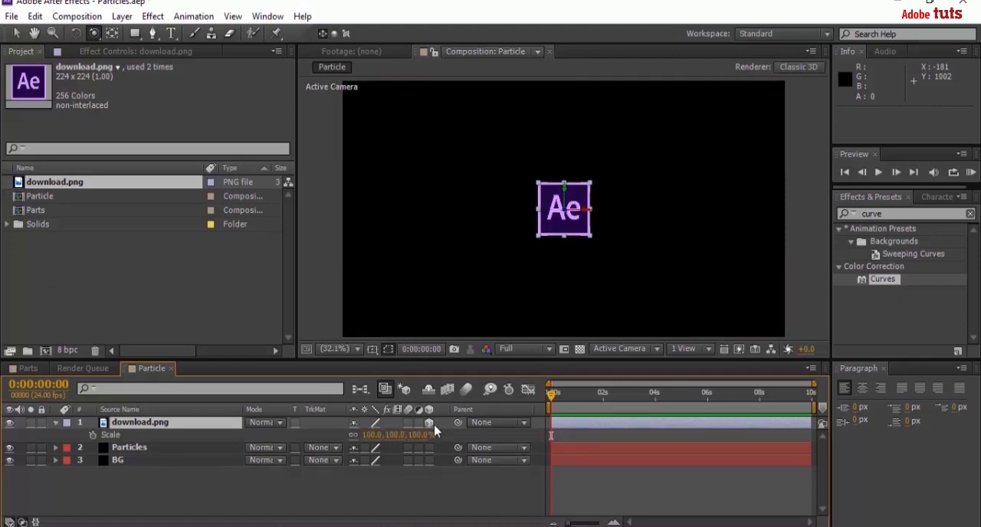
{"action": "left_click_drag", "start_coordinate": [393, 440], "coordinate": [495, 445]}
{"action": "left_click", "coordinate": [56, 423]}
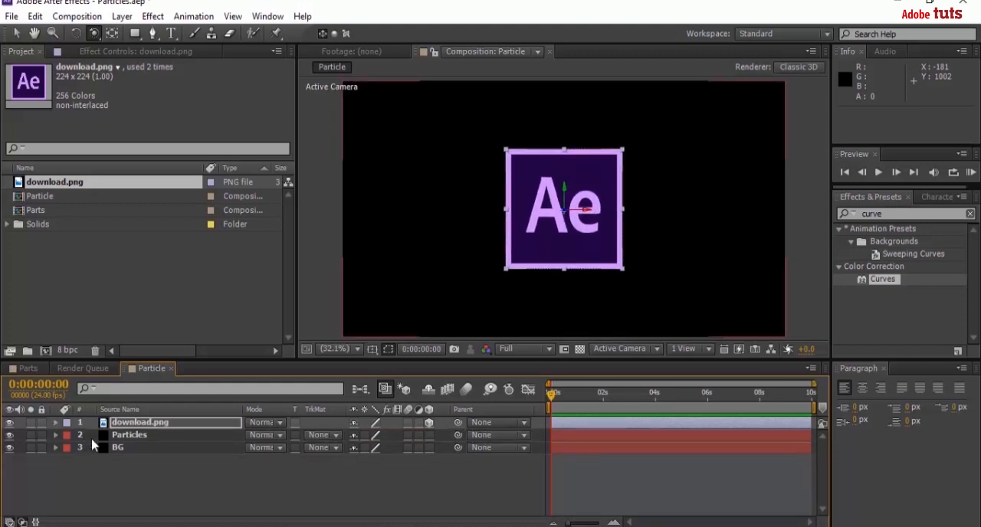
Apply the Particular effect to the Particles layer.
{"action": "left_click", "coordinate": [121, 436]}
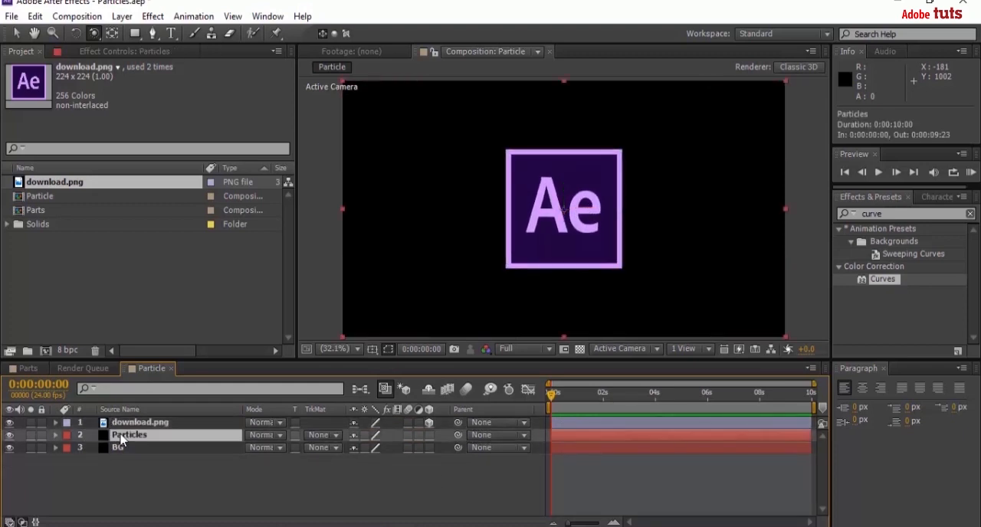
{"action": "left_click", "coordinate": [141, 52]}
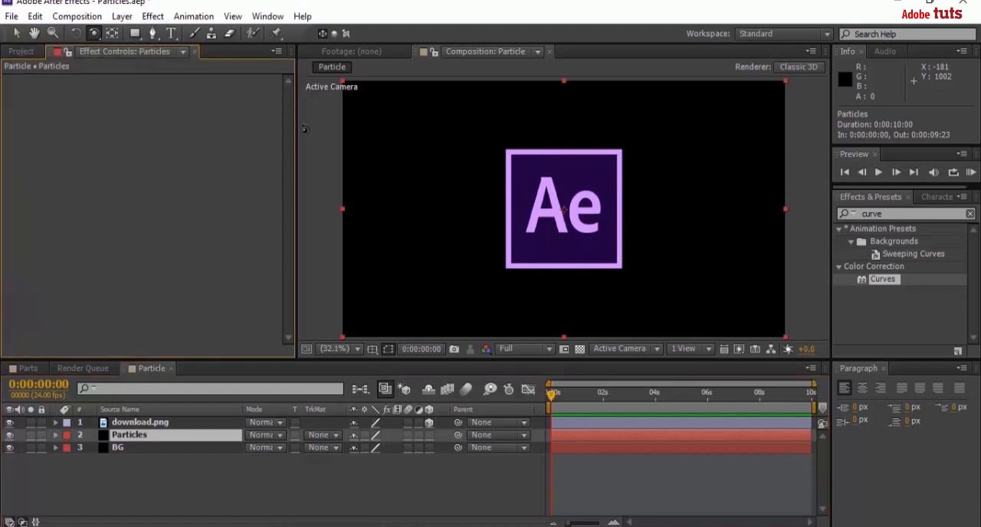
{"action": "left_click", "coordinate": [152, 16]}
{"action": "mouse_move", "coordinate": [300, 427]}
{"action": "mouse_move", "coordinate": [180, 413]}
{"action": "left_click", "coordinate": [416, 224]}
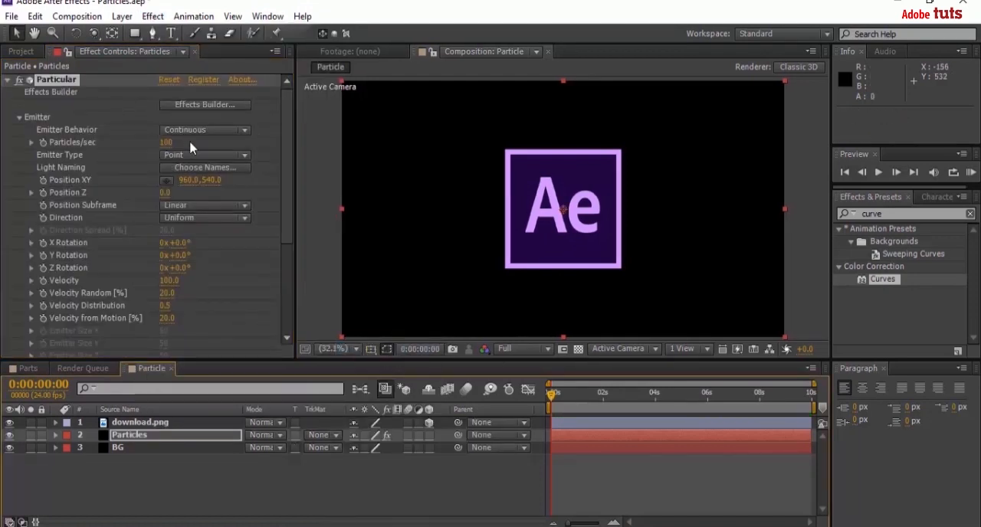
Set Particular's emitter to 7000 particles per second and its Emitter Type to Layer.
{"action": "left_click", "coordinate": [165, 143]}
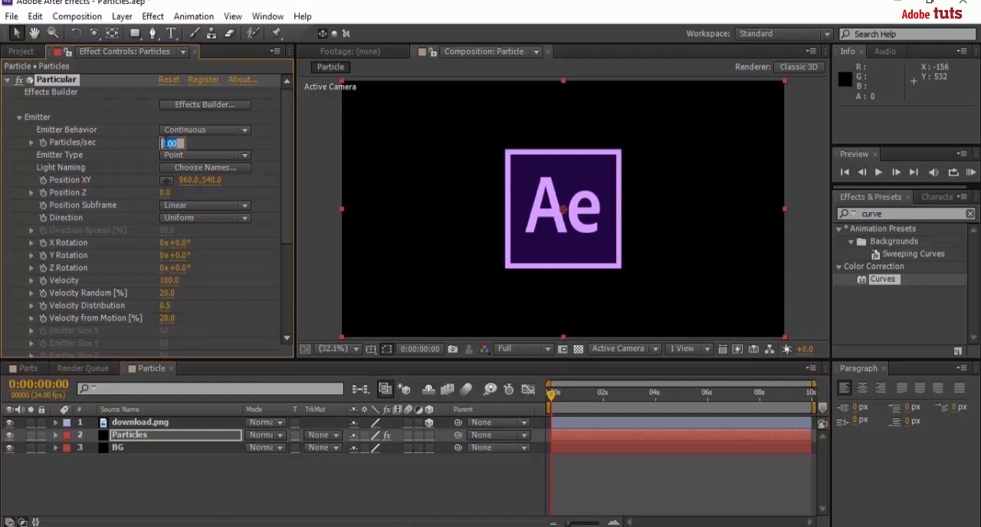
{"action": "type", "text": "7000"}
{"action": "key", "text": "Return"}
{"action": "left_click", "coordinate": [205, 155]}
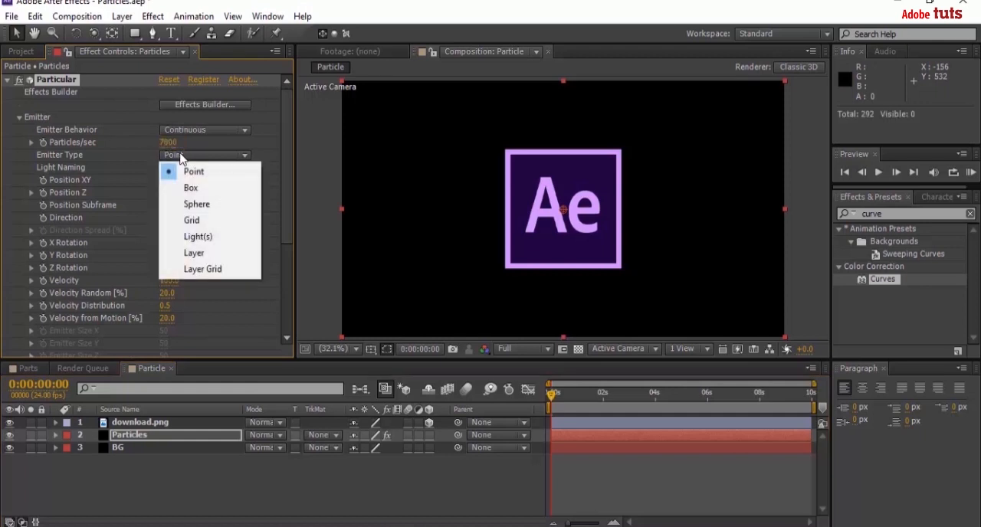
{"action": "left_click", "coordinate": [198, 253]}
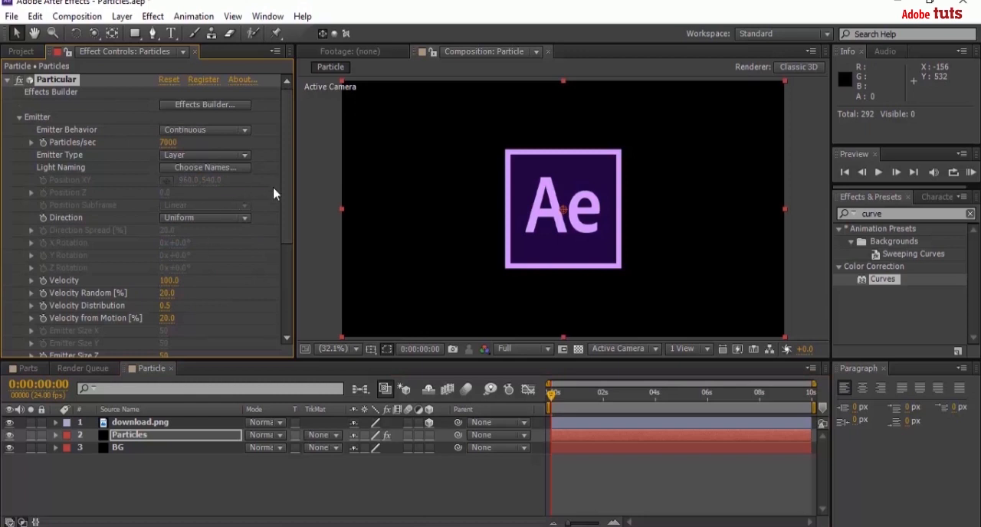
Set the emitter's Velocity to 0.
{"action": "left_click", "coordinate": [169, 281]}
{"action": "type", "text": "0"}
{"action": "left_click", "coordinate": [245, 279]}
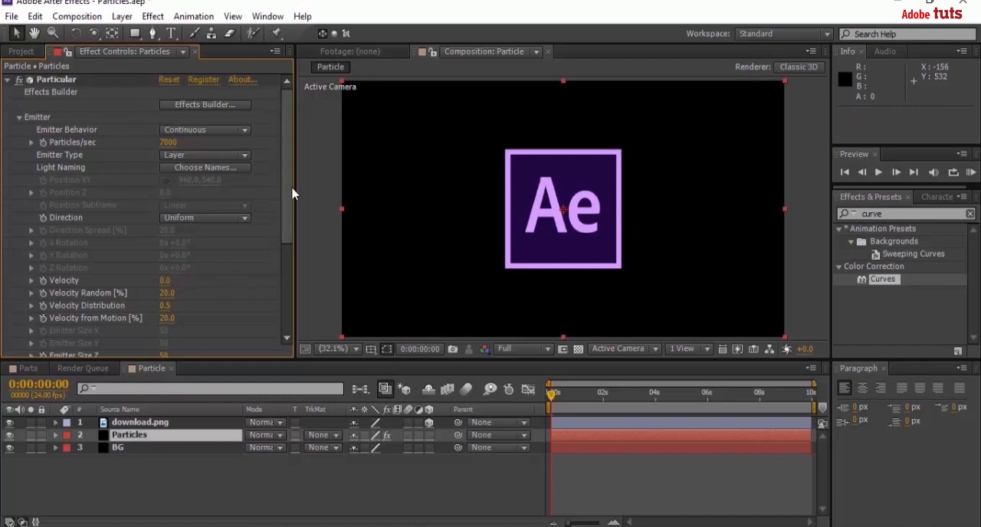
Choose download.png as the Layer Emitter's source layer and set its Layer Sampling to Current Time.
{"action": "left_click_drag", "start_coordinate": [291, 189], "coordinate": [287, 256]}
{"action": "left_click", "coordinate": [32, 262]}
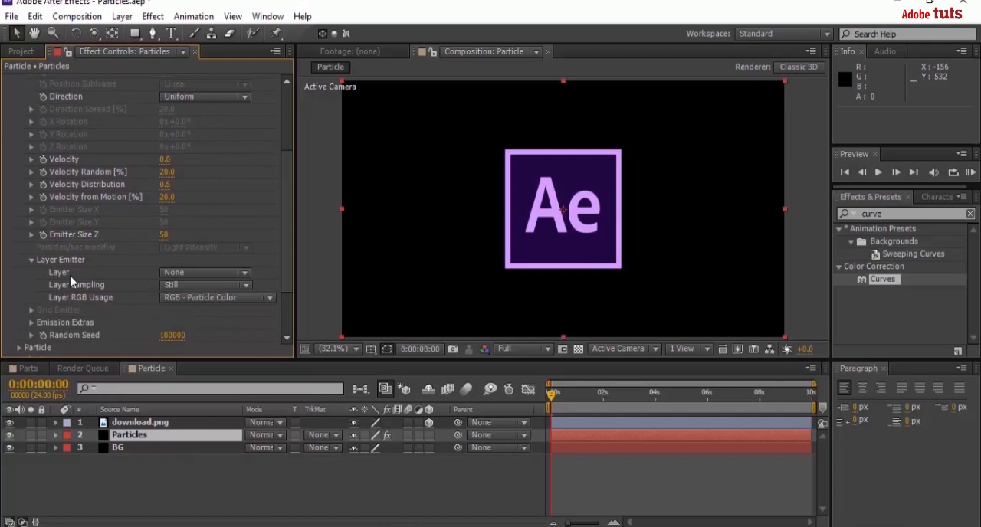
{"action": "left_click", "coordinate": [193, 275]}
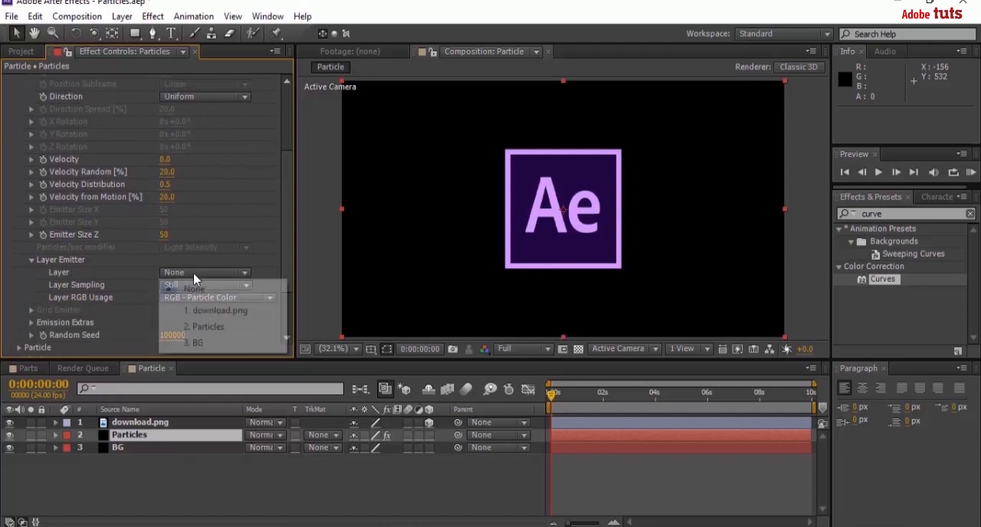
{"action": "left_click", "coordinate": [207, 311]}
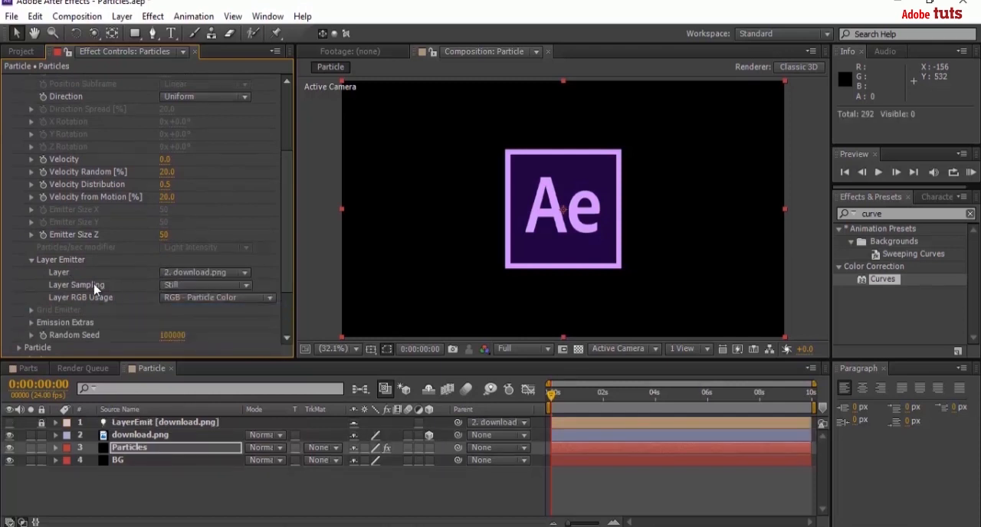
{"action": "left_click", "coordinate": [196, 286]}
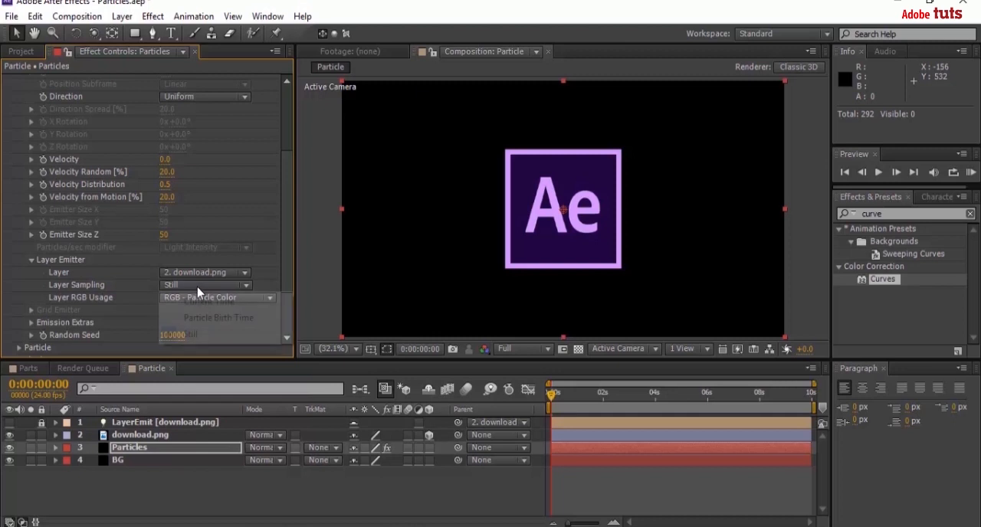
{"action": "left_click", "coordinate": [184, 299]}
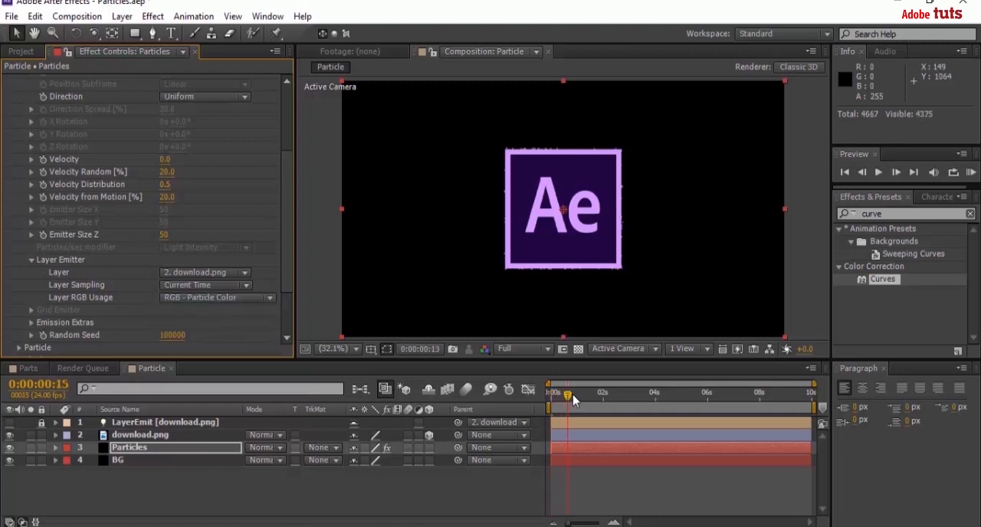
Move the current time to about 0:00:03:20 and hide the download.png layer to reveal the particle logo.
{"action": "left_click_drag", "start_coordinate": [566, 396], "coordinate": [651, 396]}
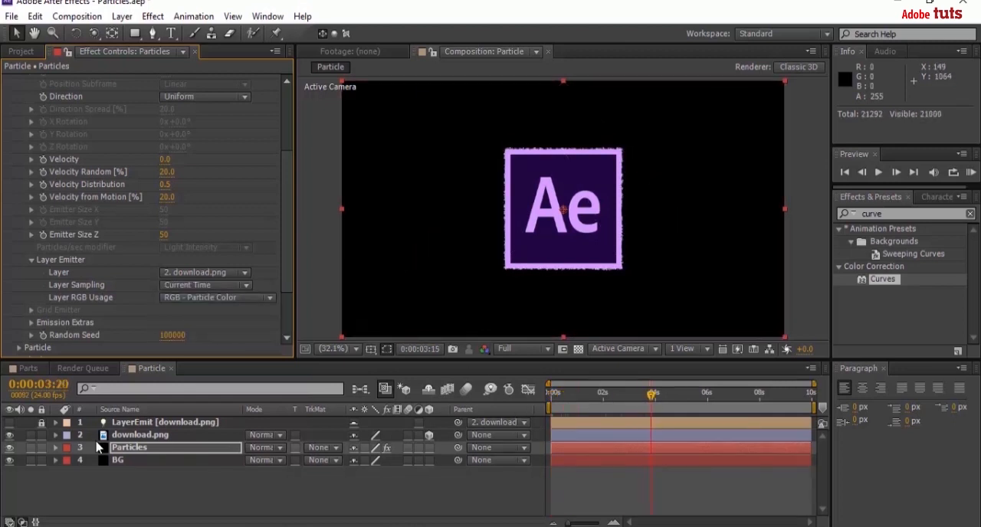
{"action": "left_click", "coordinate": [10, 435]}
{"action": "key", "text": "equal"}
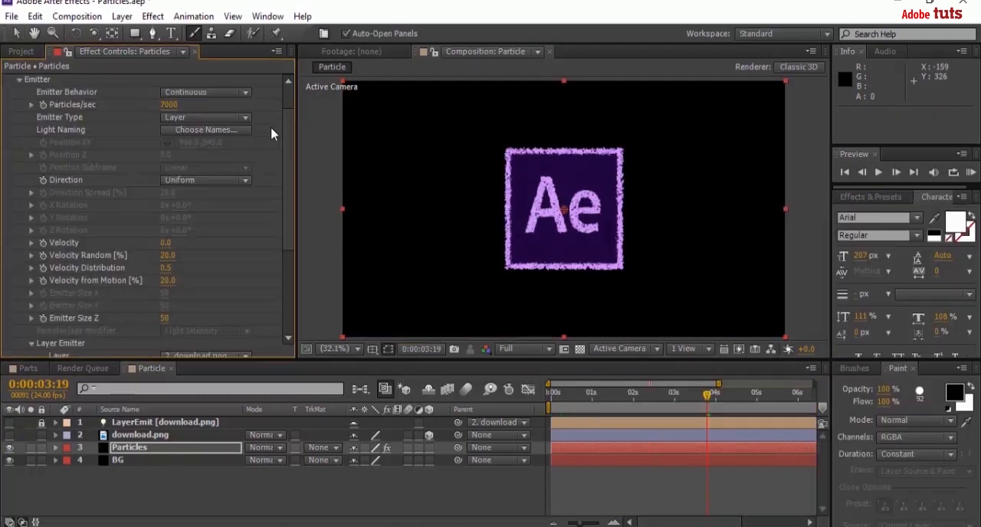
Set the particles' Life to 1 second and their Sphere Feather to 0.
{"action": "left_click", "coordinate": [19, 79]}
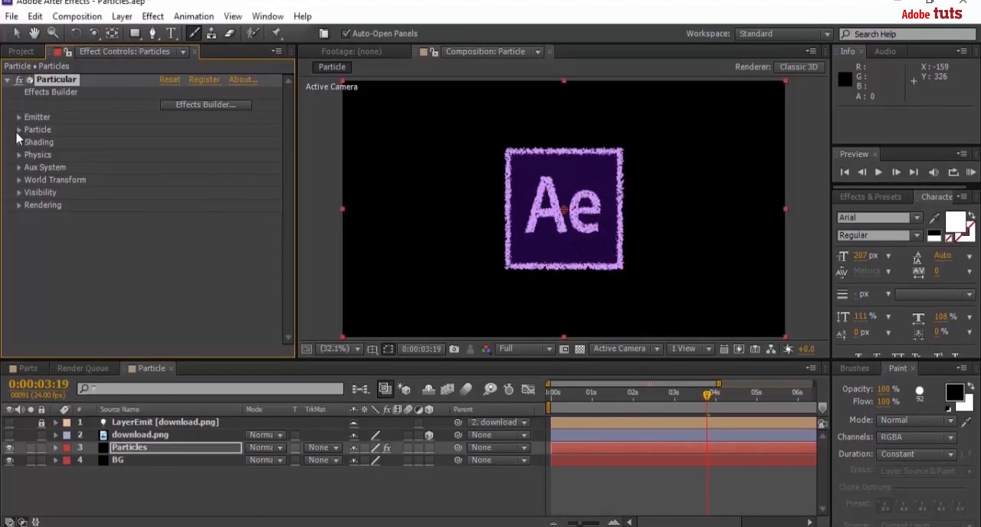
{"action": "left_click", "coordinate": [19, 130]}
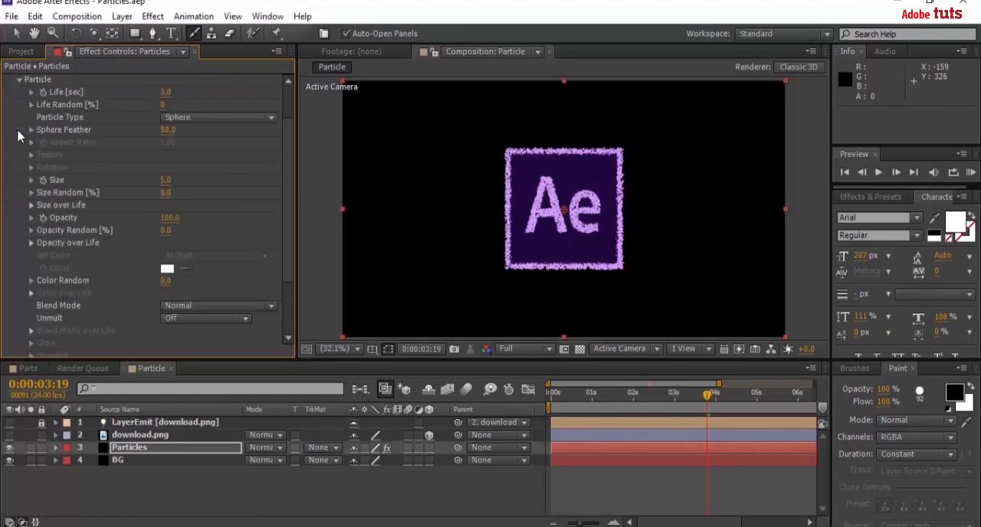
{"action": "left_click", "coordinate": [167, 93]}
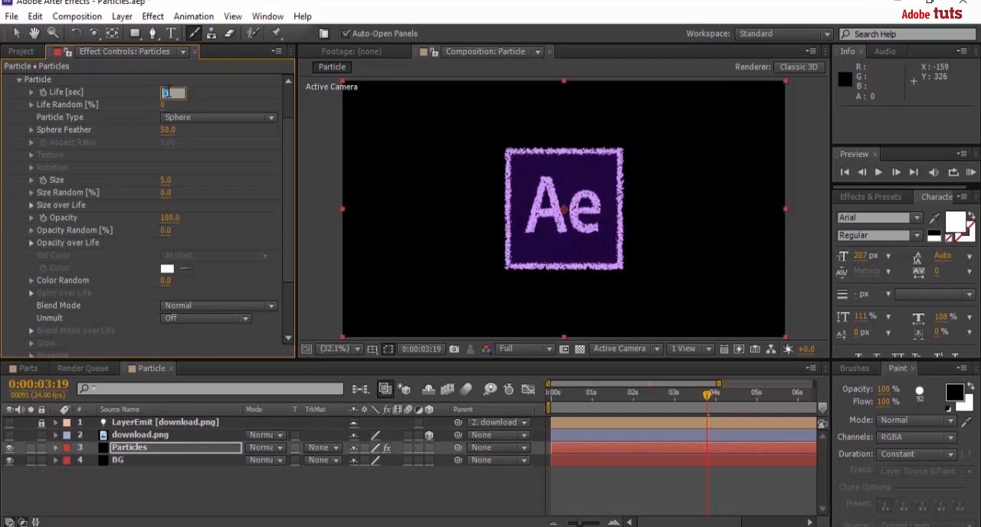
{"action": "key", "text": "Return"}
{"action": "left_click", "coordinate": [167, 130]}
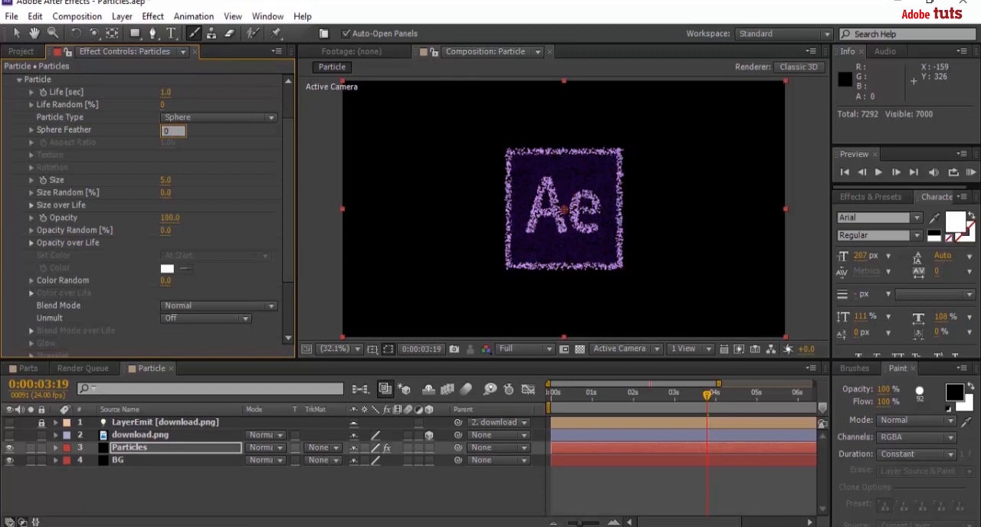
{"action": "type", "text": "0"}
{"action": "key", "text": "Return"}
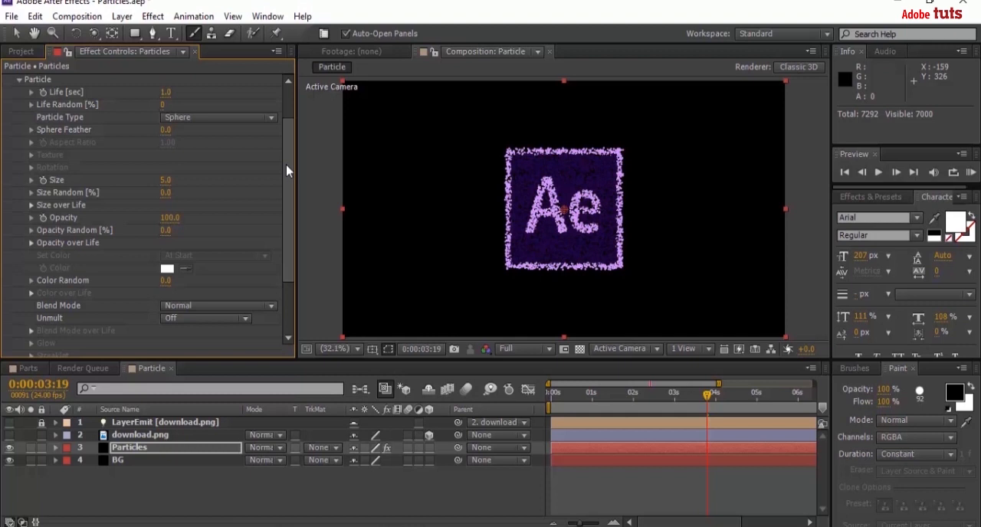
Set the particle Size to 2 and collapse the Particle settings.
{"action": "left_click", "coordinate": [166, 179]}
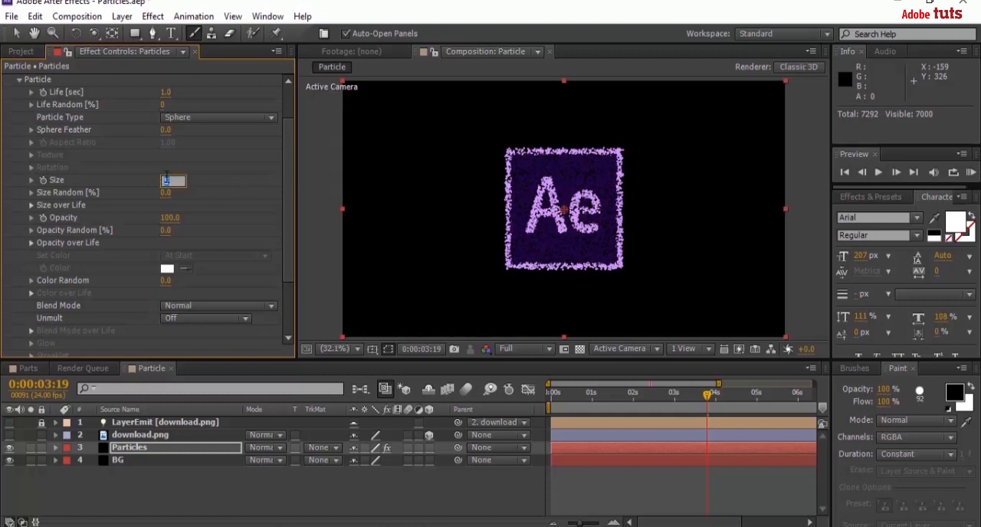
{"action": "key", "text": "Return"}
{"action": "left_click_drag", "start_coordinate": [291, 216], "coordinate": [288, 269]}
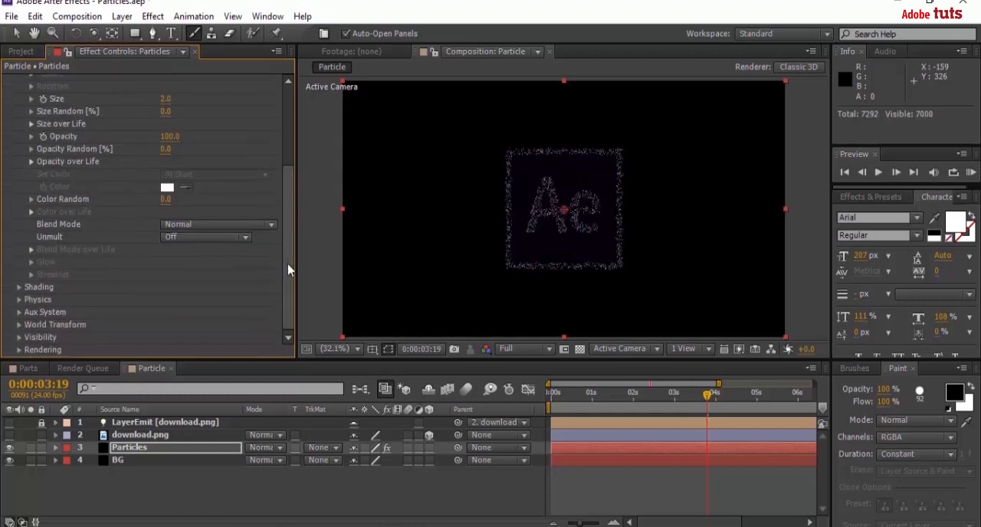
{"action": "left_click", "coordinate": [361, 490]}
{"action": "left_click", "coordinate": [19, 129]}
Set the X Rotation of the download.png layer so that the logo lies flat, edge-on to the view.
{"action": "left_click", "coordinate": [138, 435]}
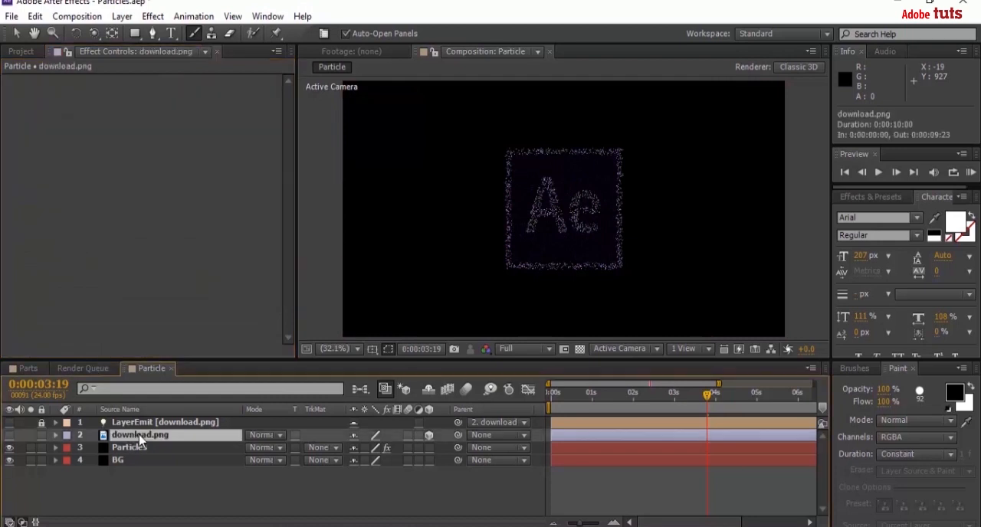
{"action": "key", "text": "r"}
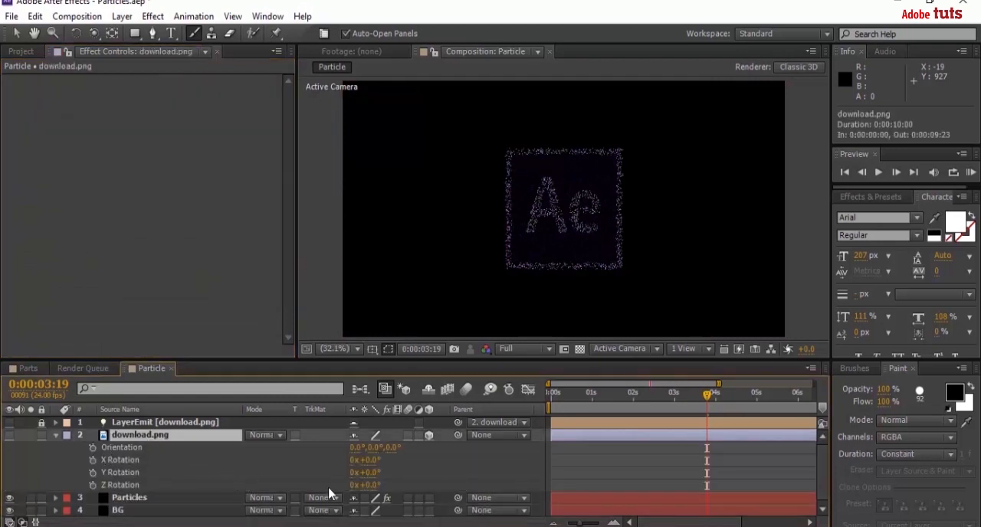
{"action": "left_click", "coordinate": [366, 460]}
{"action": "key", "text": "Return"}
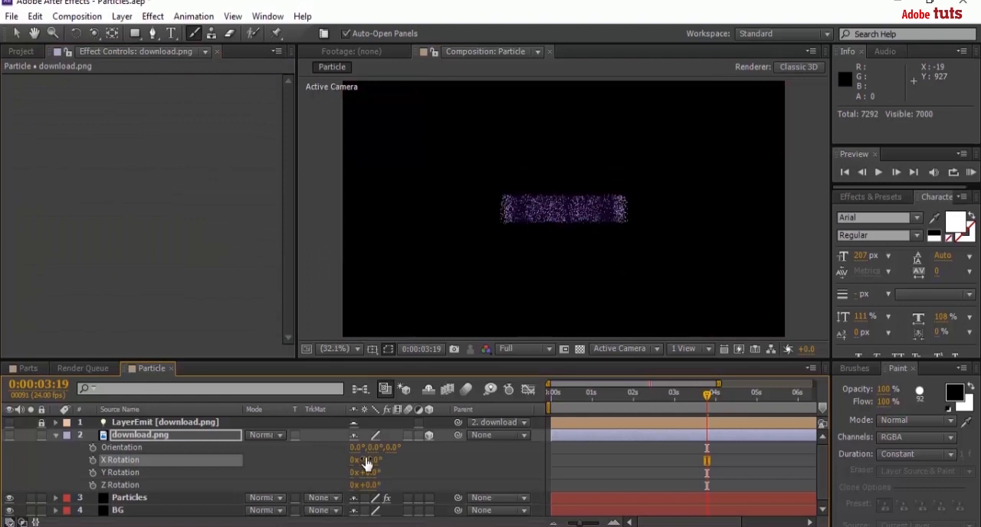
{"action": "left_click", "coordinate": [56, 435]}
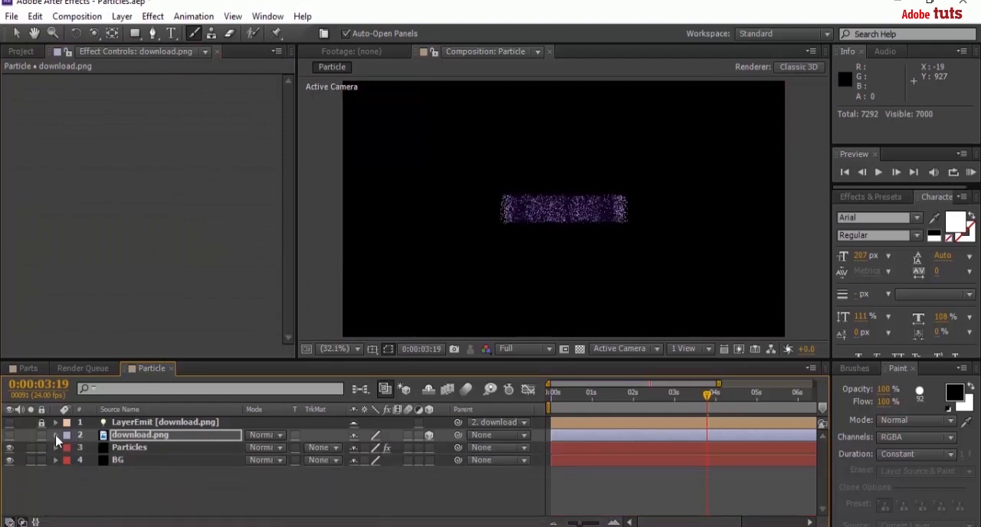
Add a two-node camera with the 35mm preset to the composition and name it cam.
{"action": "right_click", "coordinate": [120, 489]}
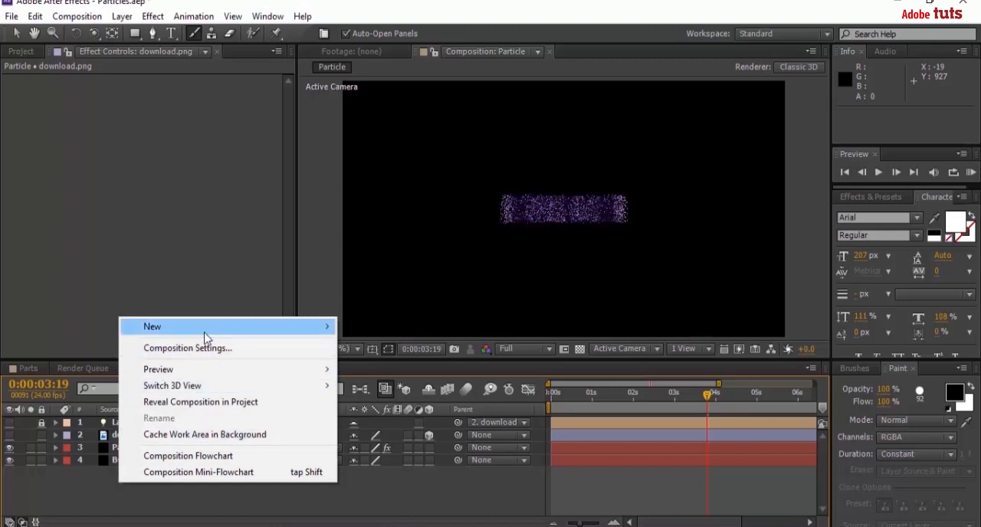
{"action": "mouse_move", "coordinate": [281, 332]}
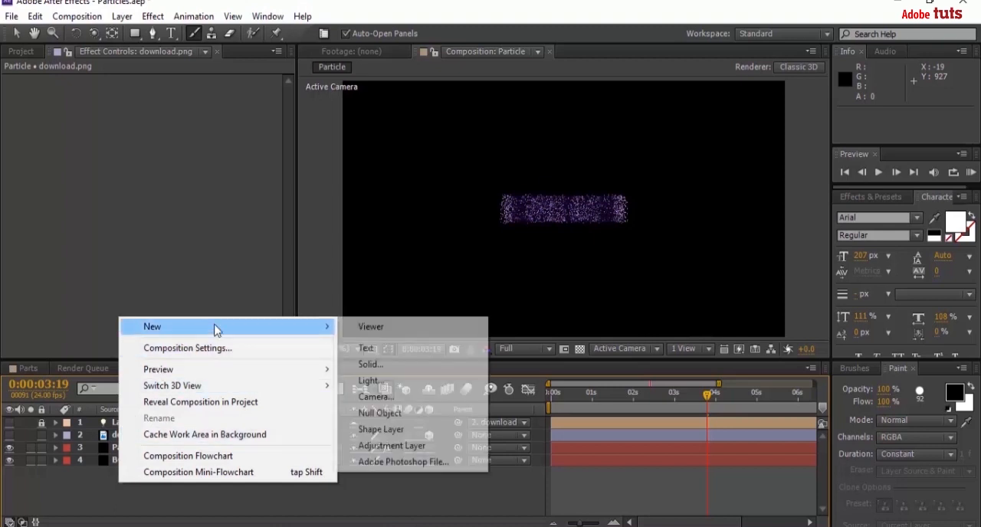
{"action": "left_click", "coordinate": [381, 400]}
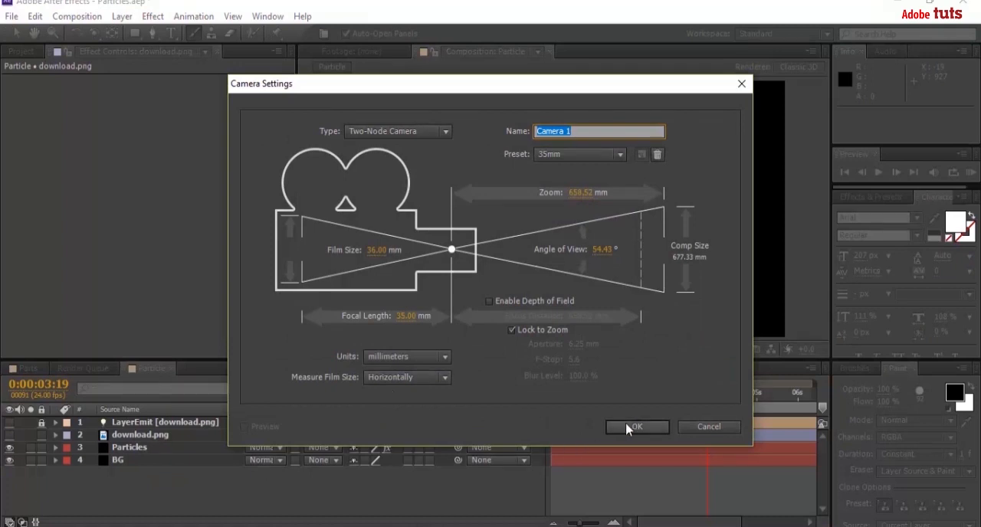
{"action": "type", "text": "cam"}
{"action": "key", "text": "Return"}
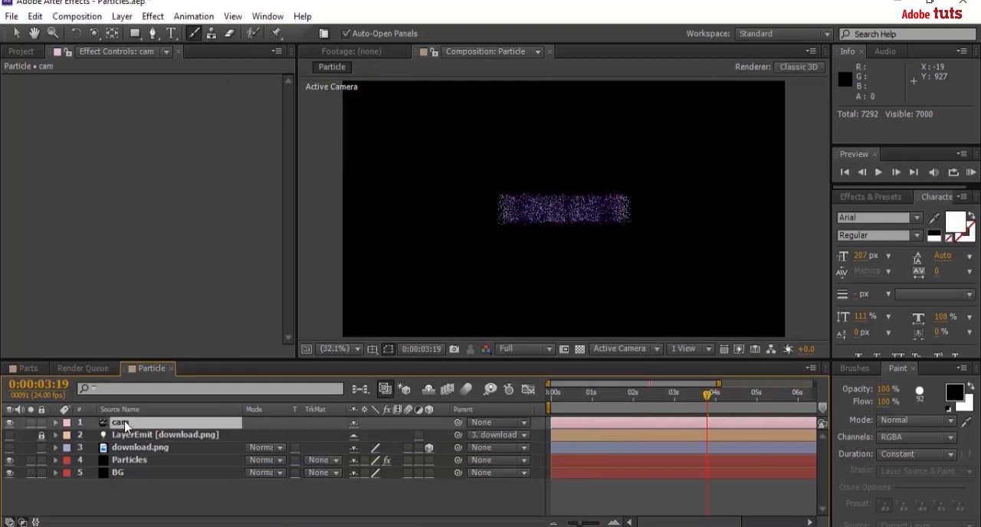
Set the Z Rotation of the cam layer to 30°.
{"action": "key", "text": "r"}
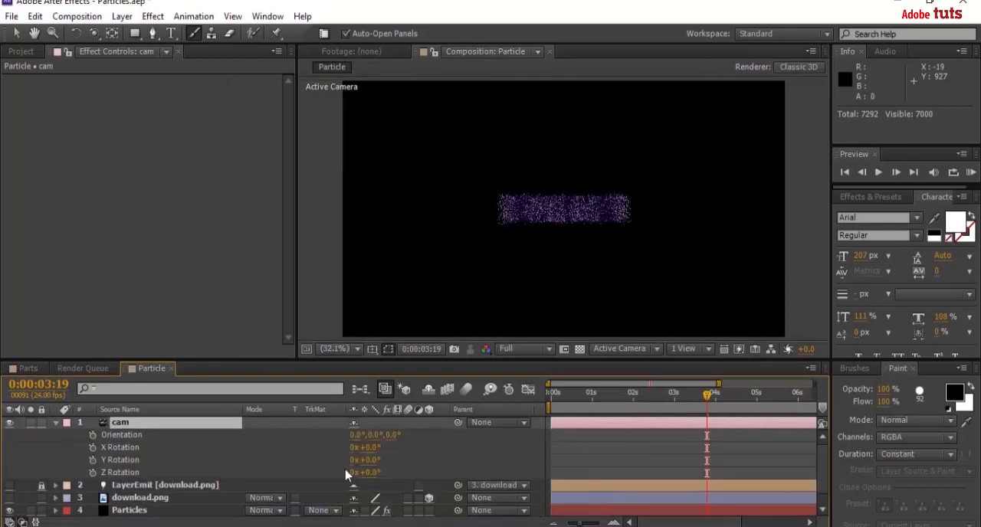
{"action": "left_click", "coordinate": [367, 474]}
{"action": "key", "text": "Return"}
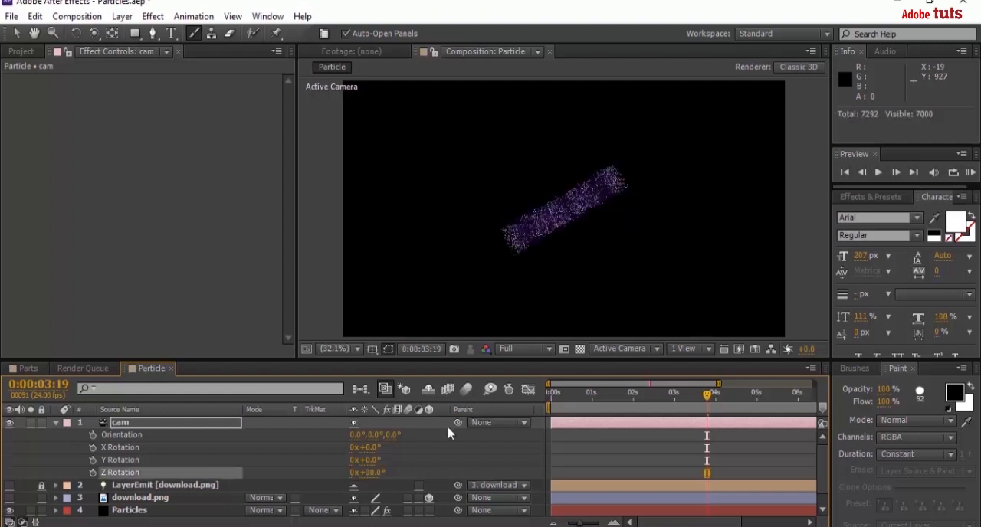
Orbit the camera to show the face of the tilted Ae particle logo, dolly in closer, and collapse the cam layer.
{"action": "left_click", "coordinate": [95, 36]}
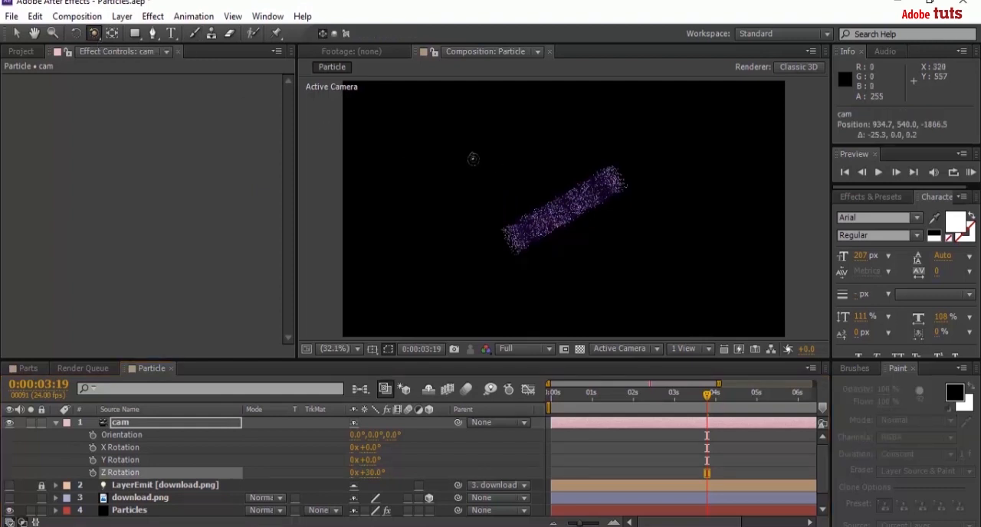
{"action": "left_click_drag", "start_coordinate": [469, 157], "coordinate": [591, 215]}
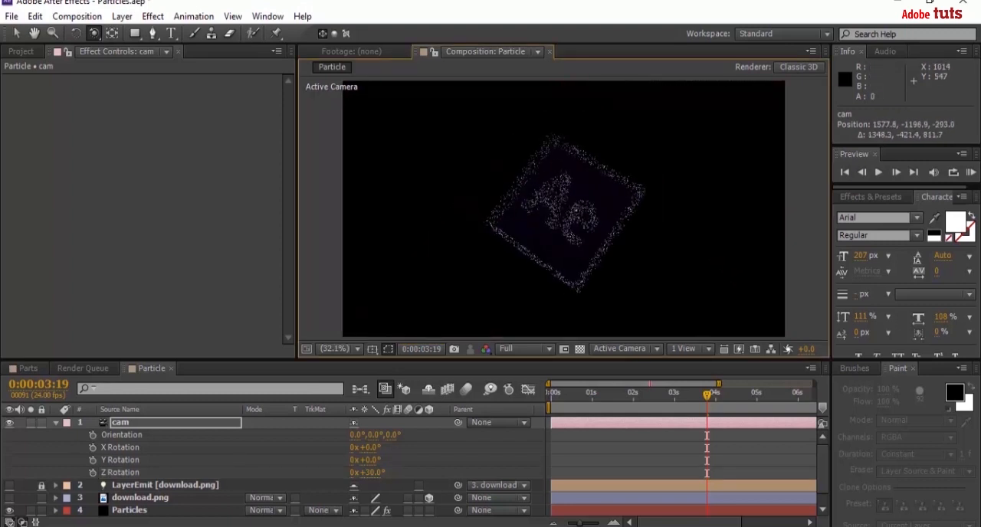
{"action": "left_click", "coordinate": [95, 36]}
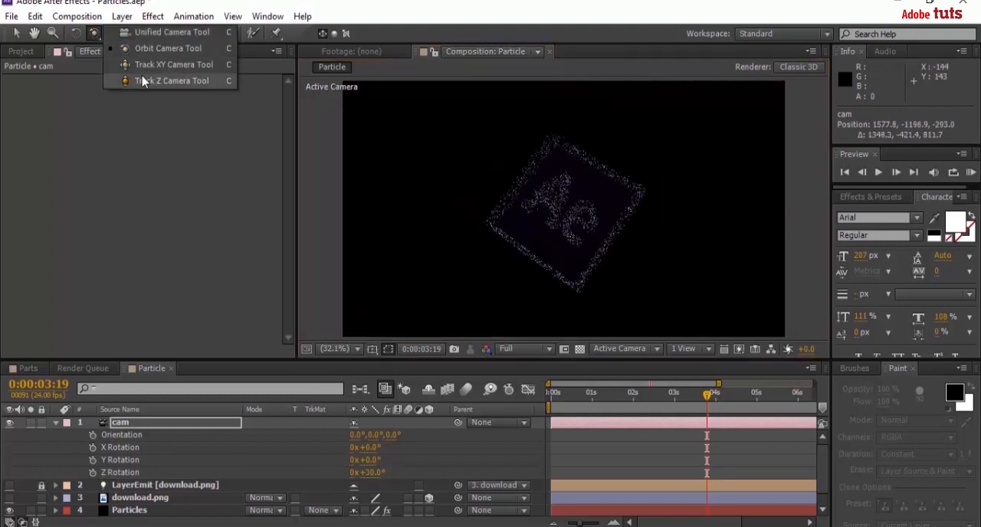
{"action": "left_click", "coordinate": [161, 80]}
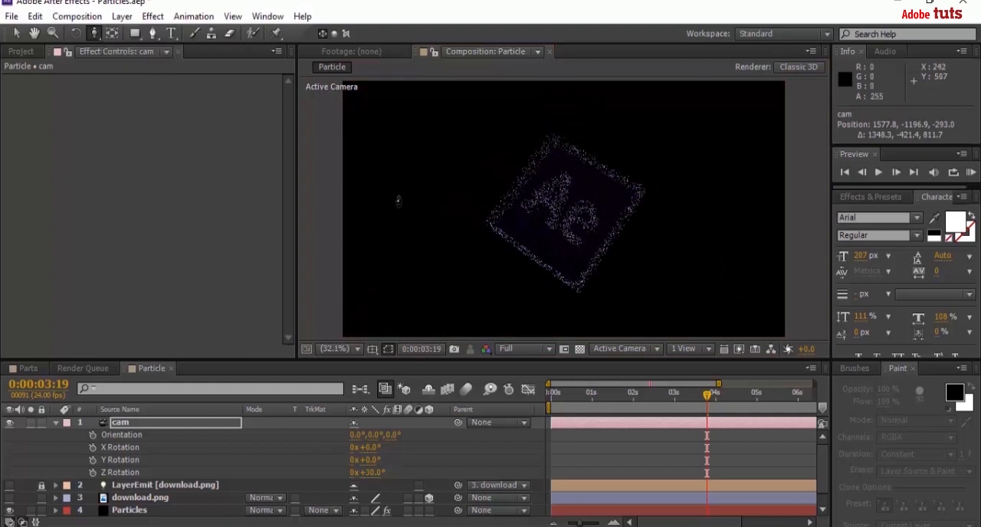
{"action": "left_click_drag", "start_coordinate": [591, 242], "coordinate": [590, 224]}
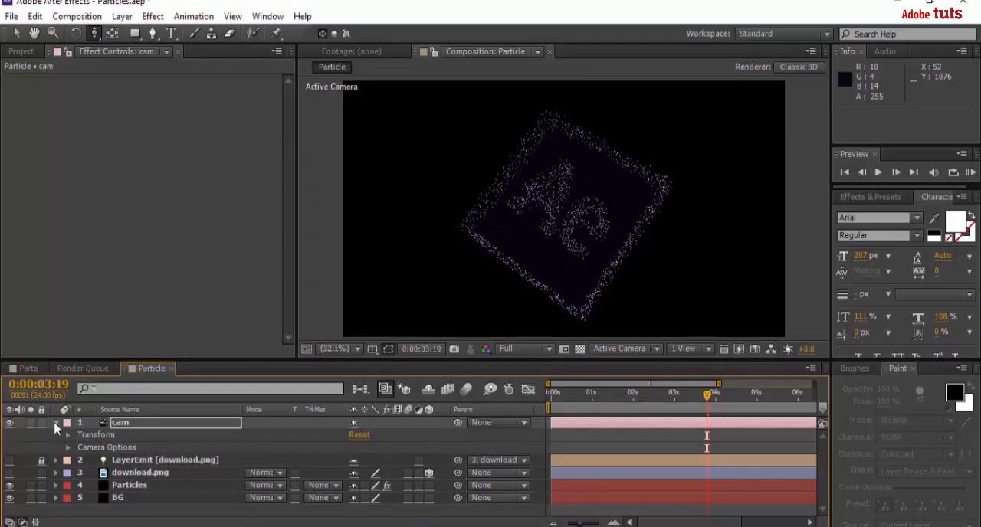
{"action": "left_click", "coordinate": [56, 425]}
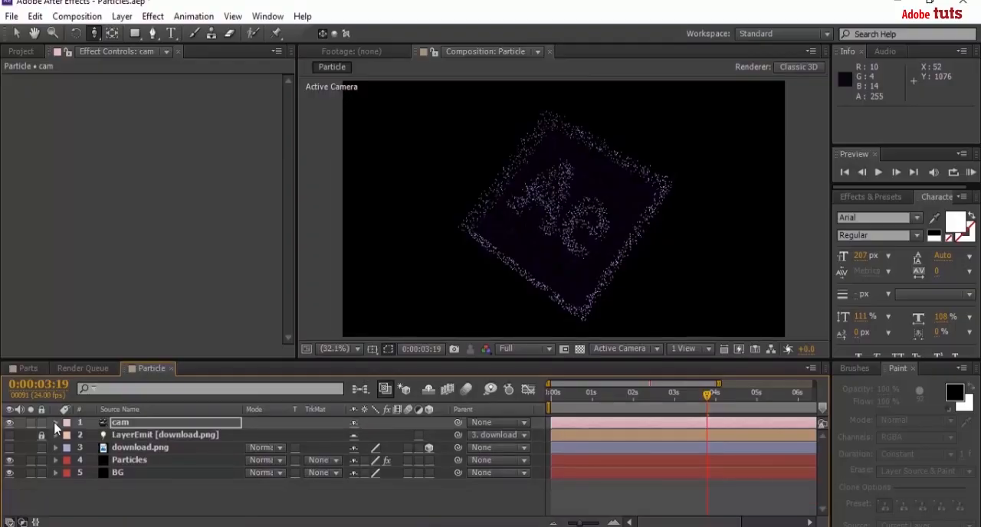
Duplicate the Particles layer and reduce the Emitter's Particles/sec on the upper copy.
{"action": "left_click", "coordinate": [132, 463]}
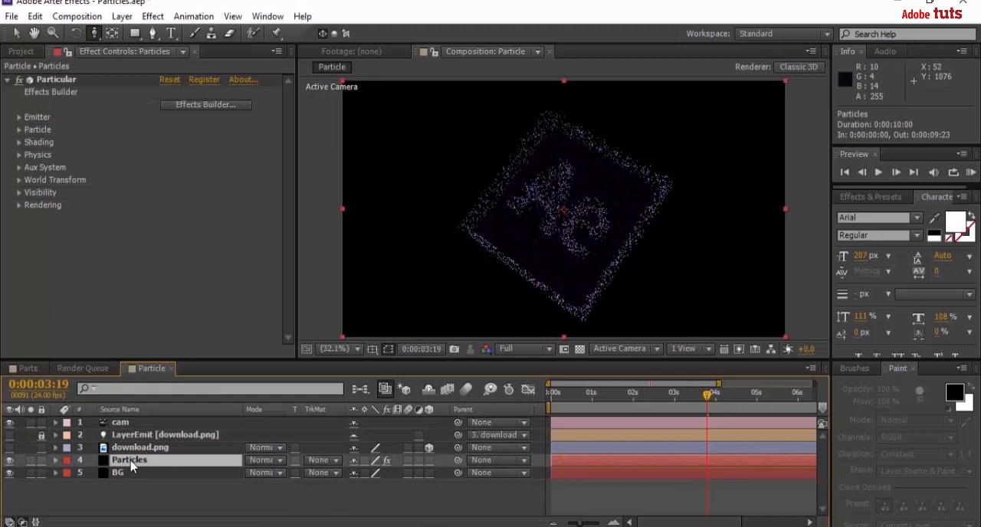
{"action": "key", "text": "ctrl+d"}
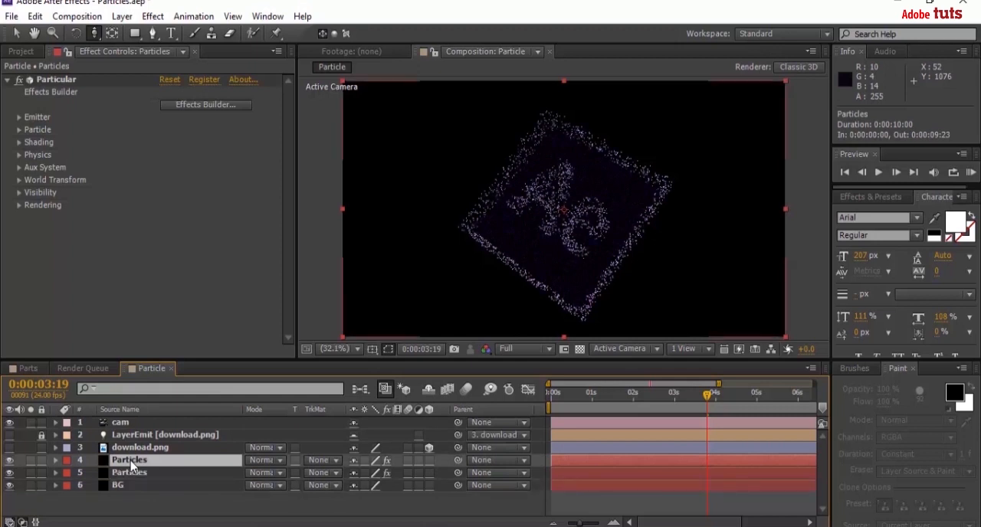
{"action": "left_click", "coordinate": [19, 117]}
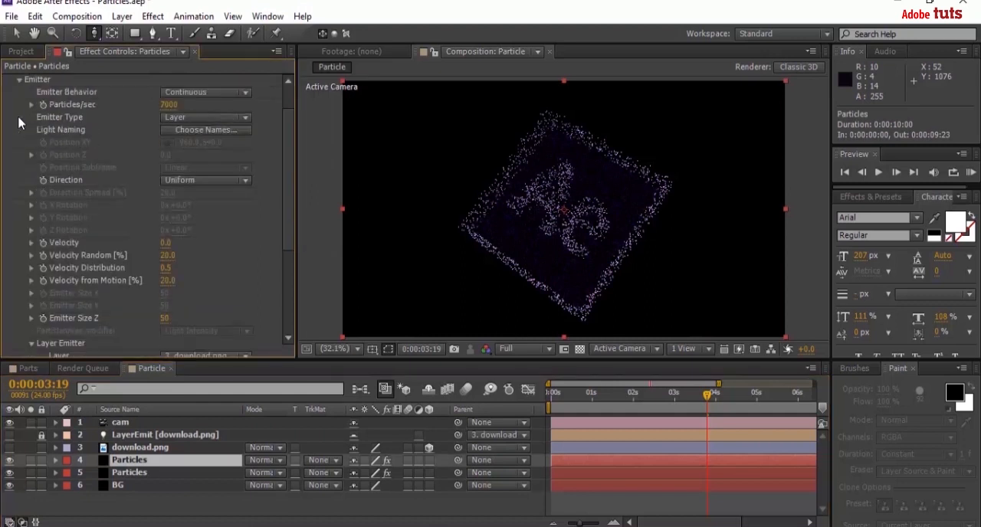
{"action": "left_click", "coordinate": [167, 107]}
{"action": "type", "text": "3"}
{"action": "key", "text": "Return"}
{"action": "left_click", "coordinate": [19, 80]}
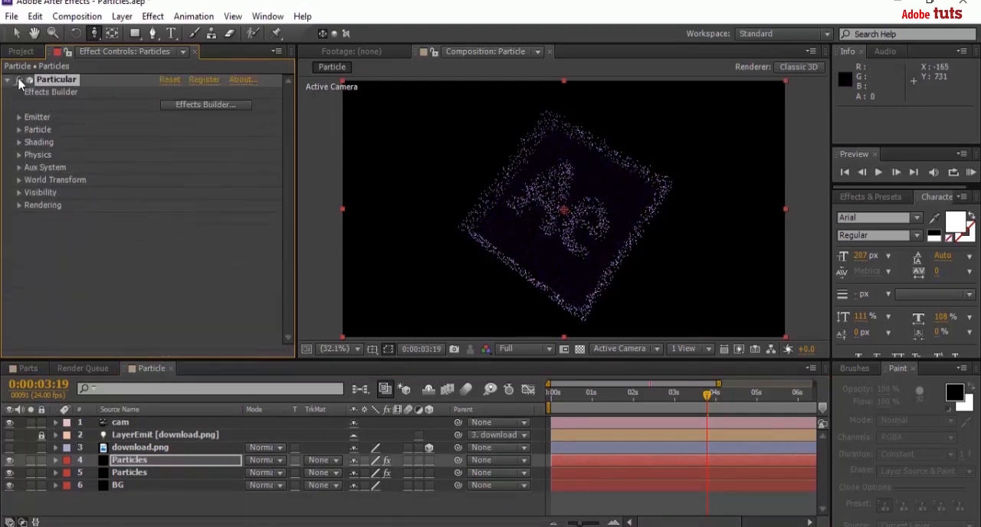
Set the duplicated layer's particle Life to 3 seconds and Size to 5, and collapse the Particle settings.
{"action": "left_click", "coordinate": [19, 130]}
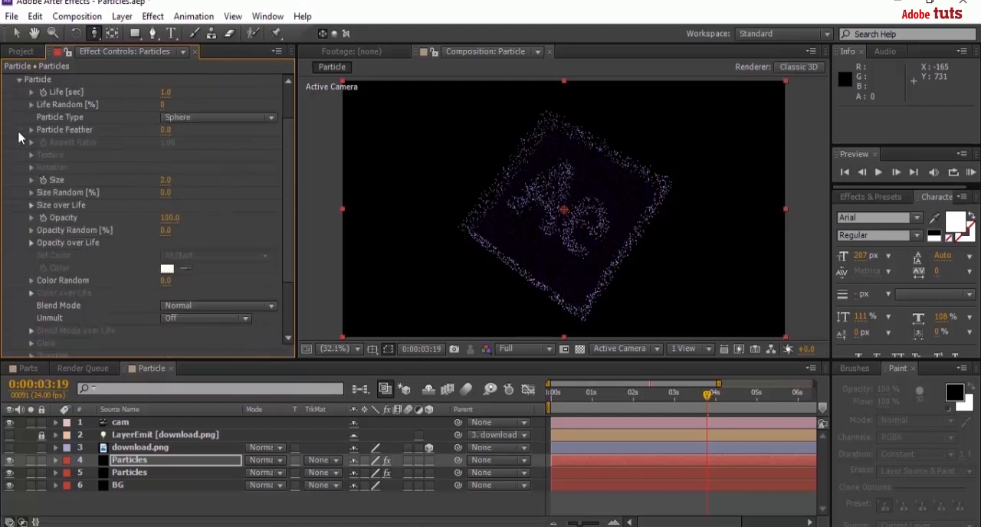
{"action": "left_click", "coordinate": [164, 92]}
{"action": "type", "text": "3"}
{"action": "key", "text": "Return"}
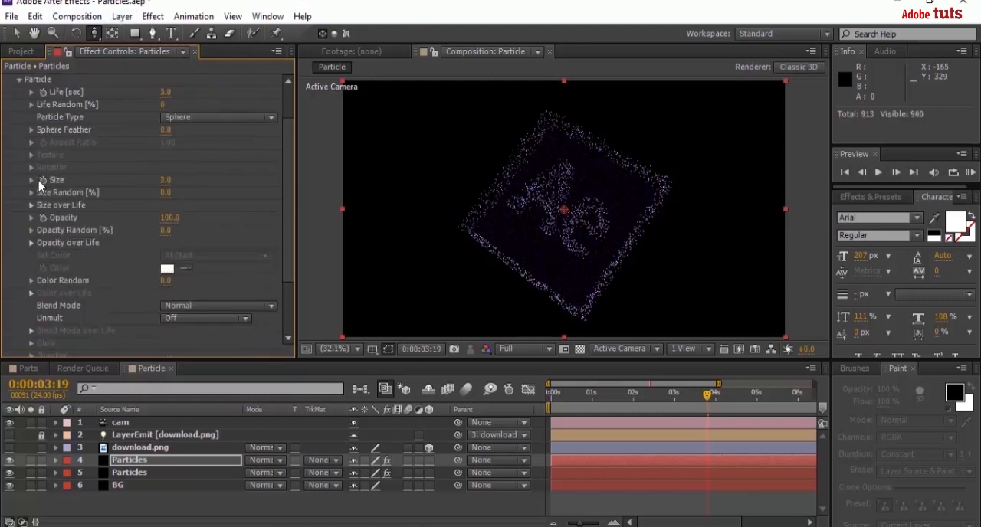
{"action": "left_click", "coordinate": [167, 183]}
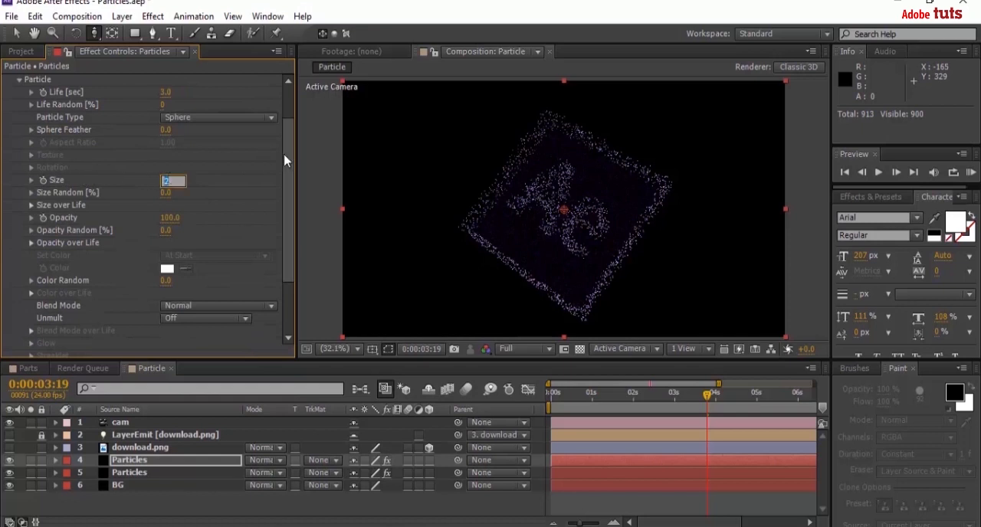
{"action": "type", "text": "5"}
{"action": "key", "text": "Return"}
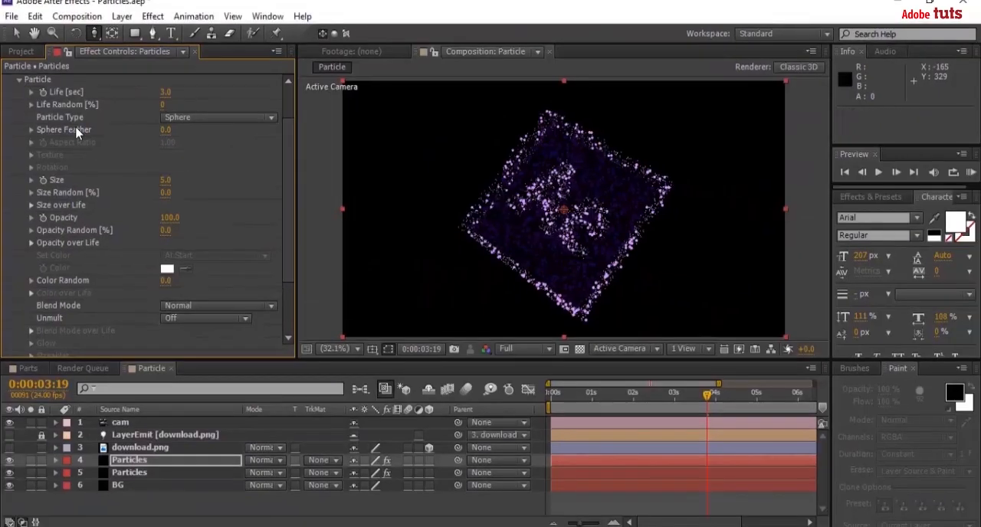
{"action": "scroll", "coordinate": [20, 134], "scroll_direction": "up", "scroll_amount": 2}
{"action": "left_click", "coordinate": [20, 131]}
Set the Wind Y in the duplicate's Air physics to -400 and collapse the Physics settings.
{"action": "left_click", "coordinate": [19, 155]}
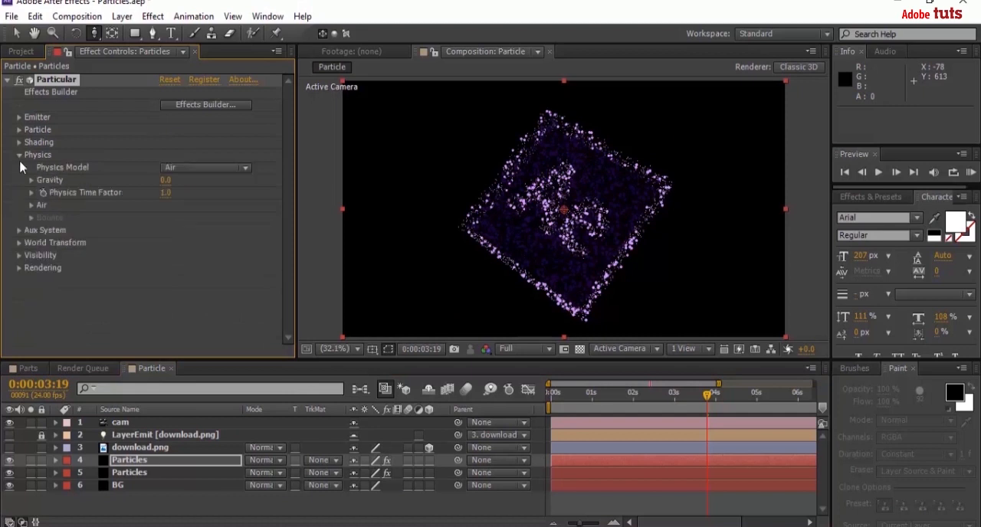
{"action": "left_click", "coordinate": [31, 207]}
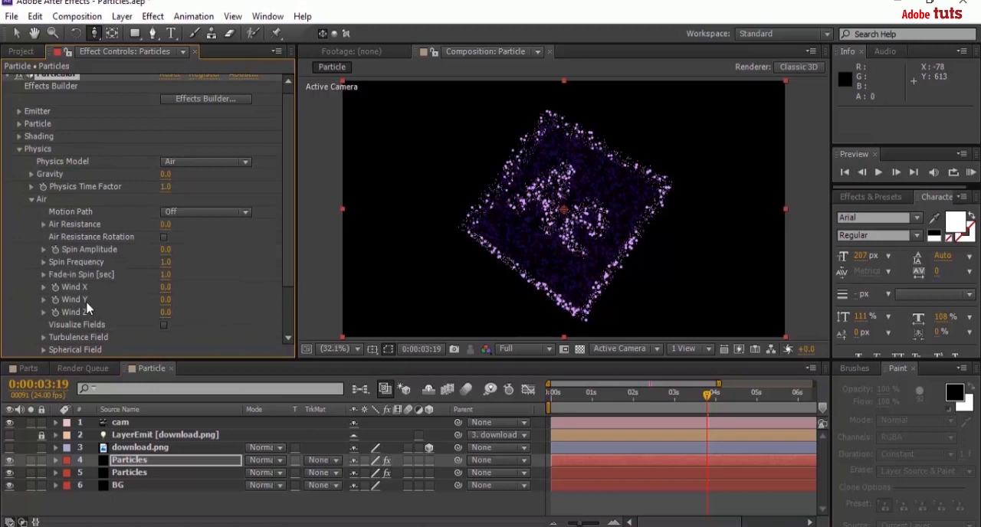
{"action": "left_click", "coordinate": [165, 299]}
{"action": "key", "text": "Return"}
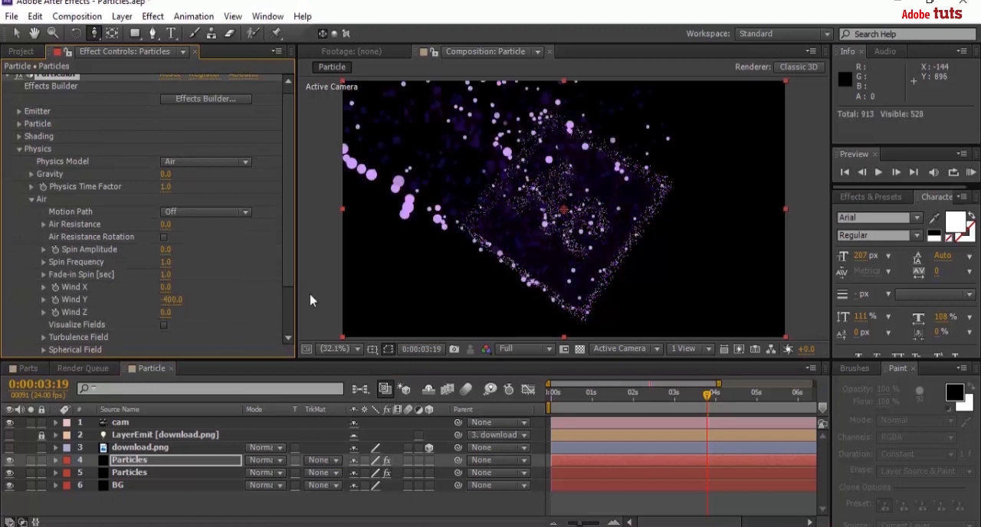
{"action": "scroll", "coordinate": [284, 268], "scroll_direction": "down", "scroll_amount": 1}
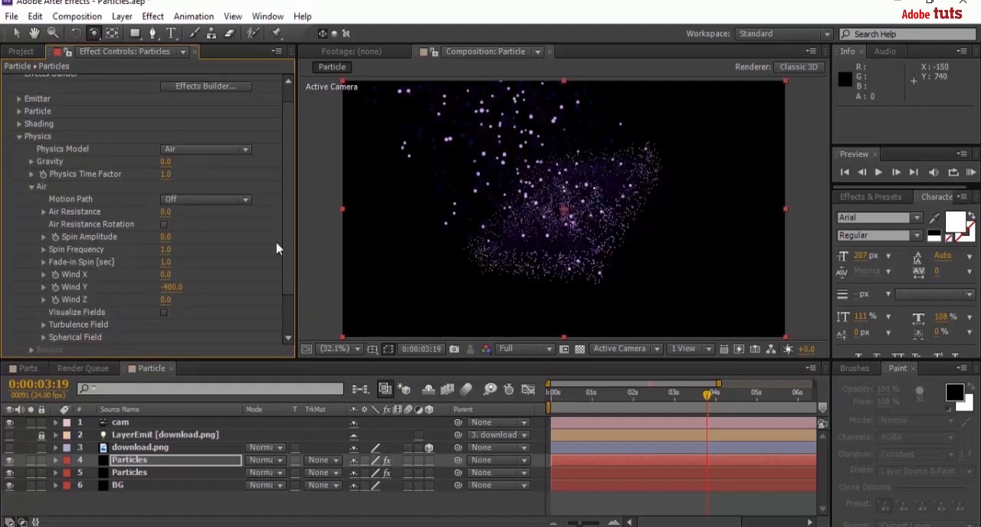
{"action": "left_click", "coordinate": [19, 137]}
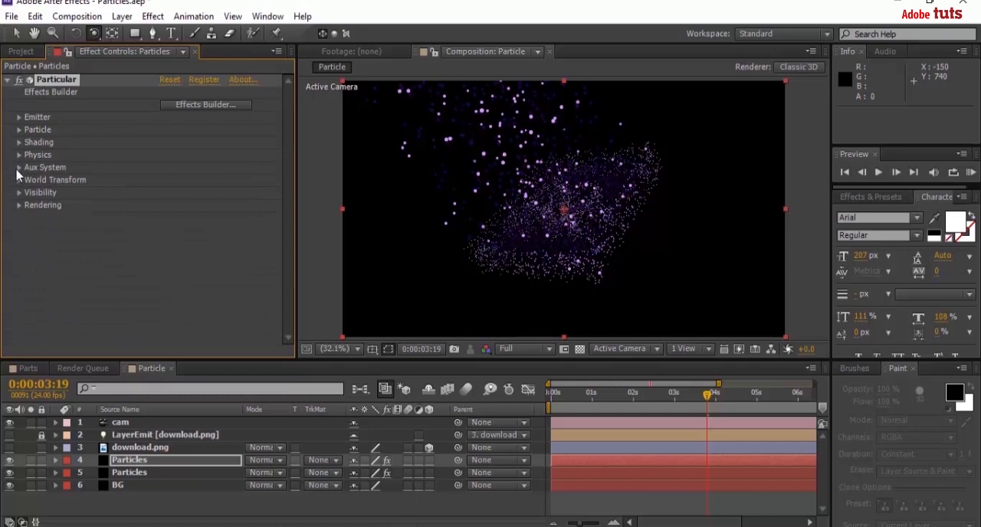
Set the Aux System of the duplicated Particles layer to emit Continuously.
{"action": "left_click", "coordinate": [19, 167]}
{"action": "scroll", "coordinate": [20, 174], "scroll_direction": "down", "scroll_amount": 4}
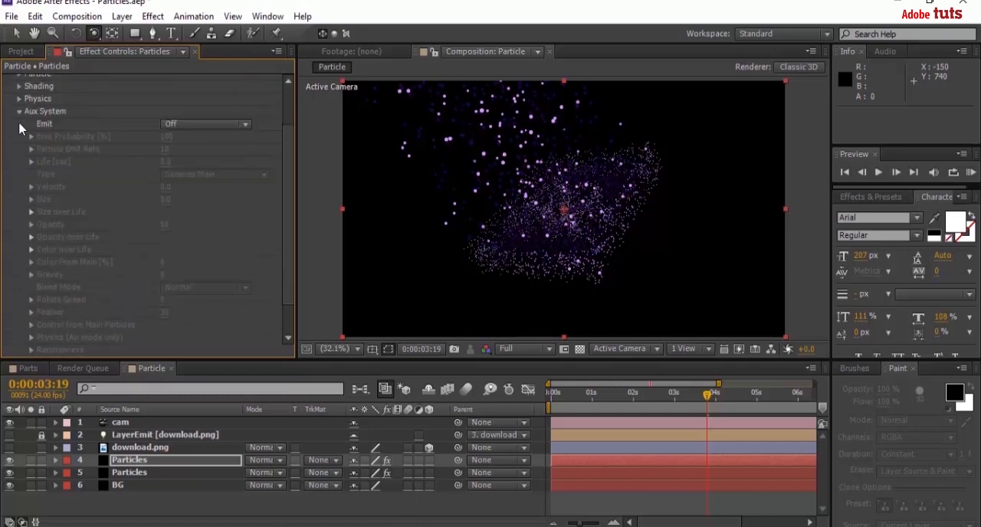
{"action": "left_click", "coordinate": [184, 124]}
{"action": "left_click", "coordinate": [214, 173]}
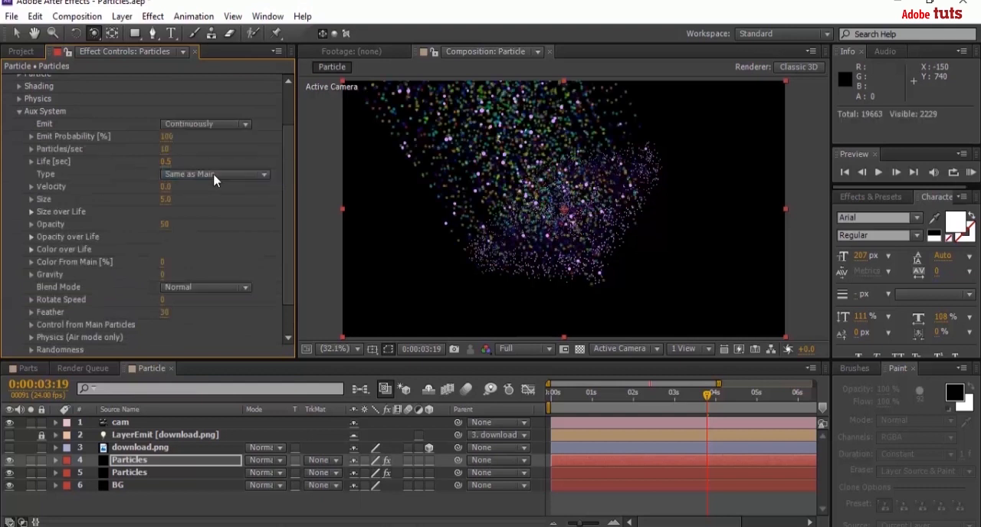
Set the Aux System's Particles/sec to 200 and its Size to 2.
{"action": "left_click", "coordinate": [165, 149]}
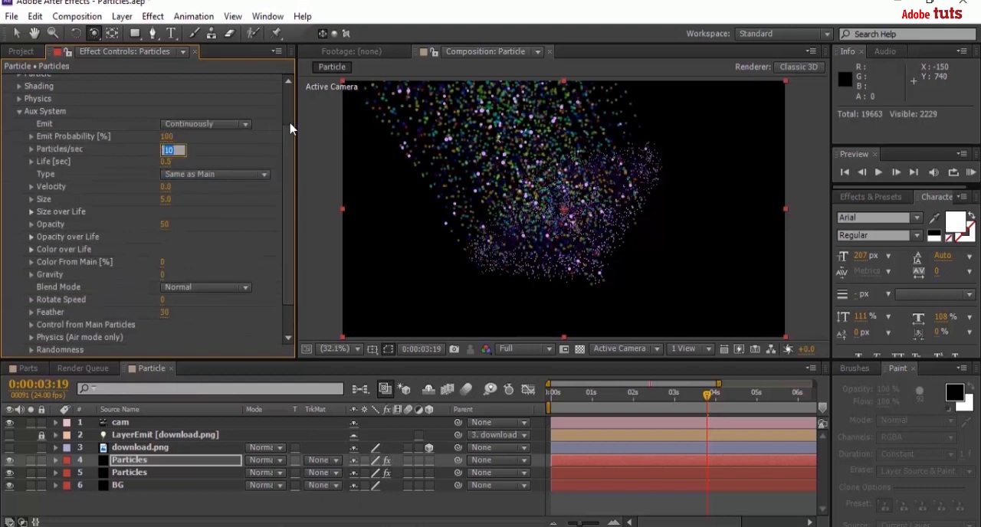
{"action": "type", "text": "200"}
{"action": "key", "text": "Return"}
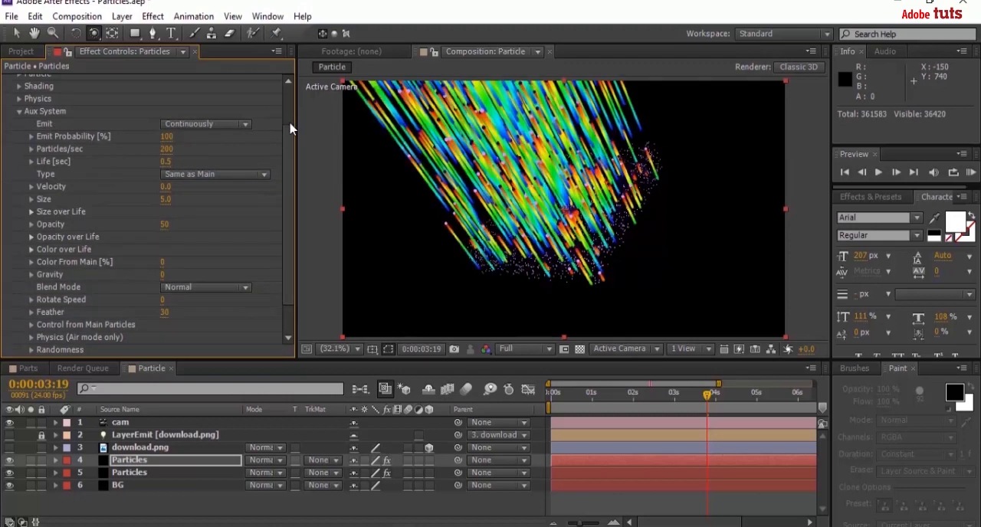
{"action": "left_click", "coordinate": [166, 200]}
{"action": "type", "text": "2"}
{"action": "key", "text": "Return"}
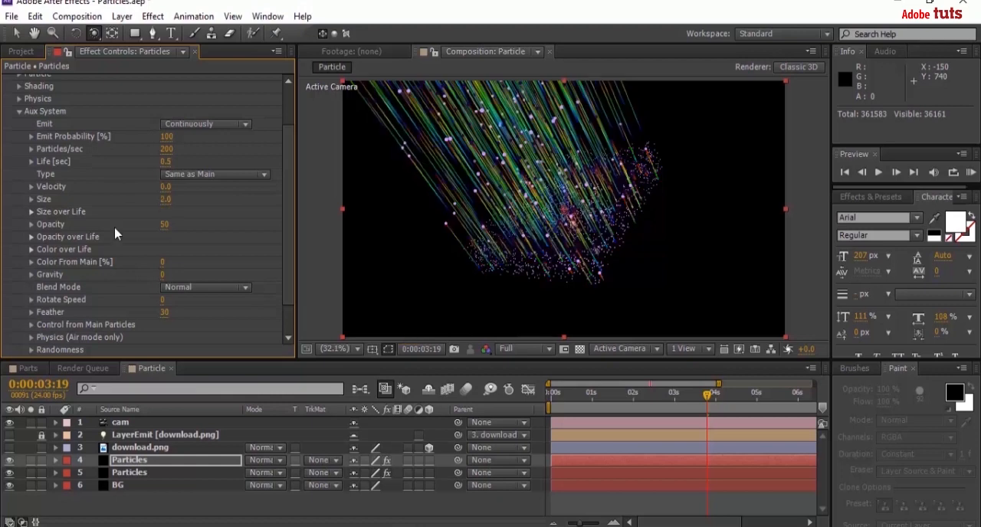
Apply the linear fade-out preset to the Aux System's Opacity over Life and collapse the curve.
{"action": "left_click", "coordinate": [31, 238]}
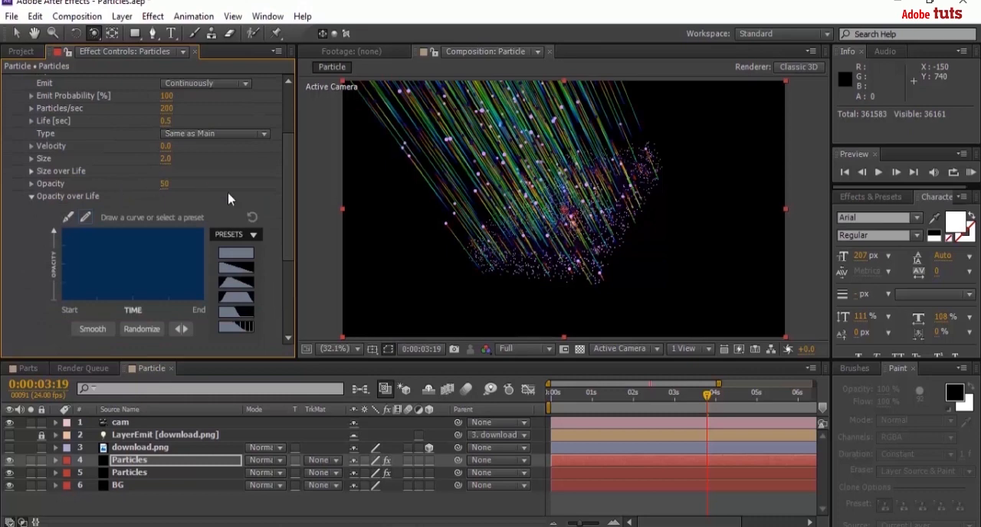
{"action": "left_click", "coordinate": [240, 237]}
{"action": "left_click", "coordinate": [239, 236]}
{"action": "left_click", "coordinate": [244, 269]}
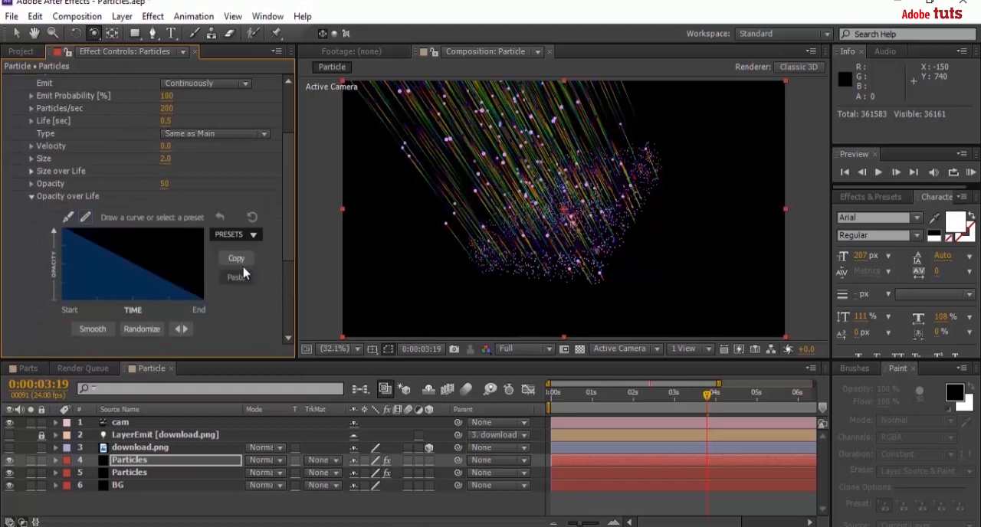
{"action": "left_click", "coordinate": [31, 198]}
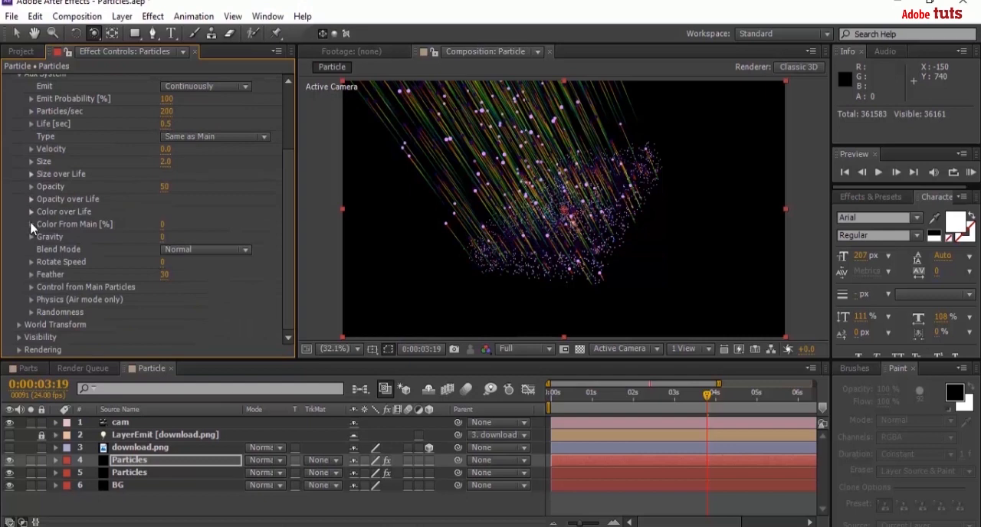
Apply the white-to-black gradient preset to the Aux System's Color over Life.
{"action": "left_click", "coordinate": [32, 225]}
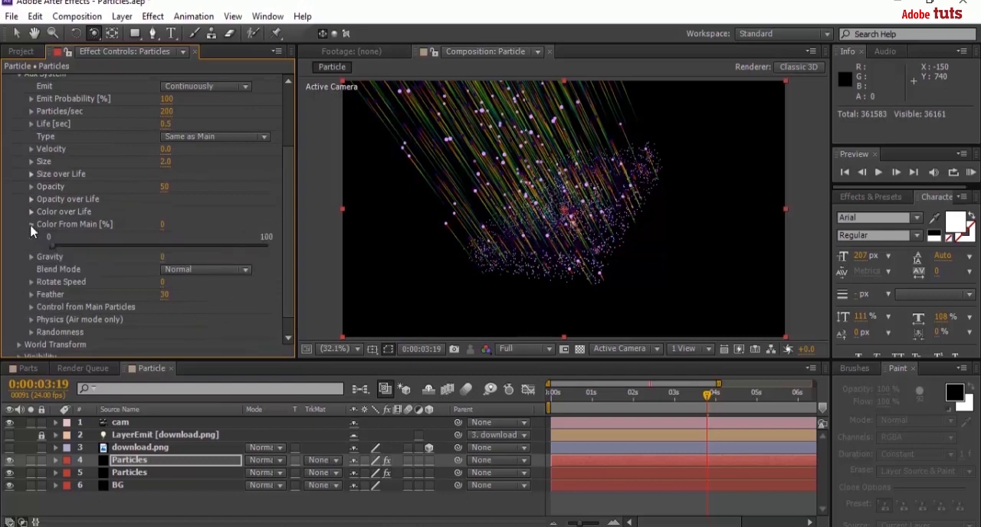
{"action": "left_click", "coordinate": [32, 225]}
{"action": "left_click", "coordinate": [32, 212]}
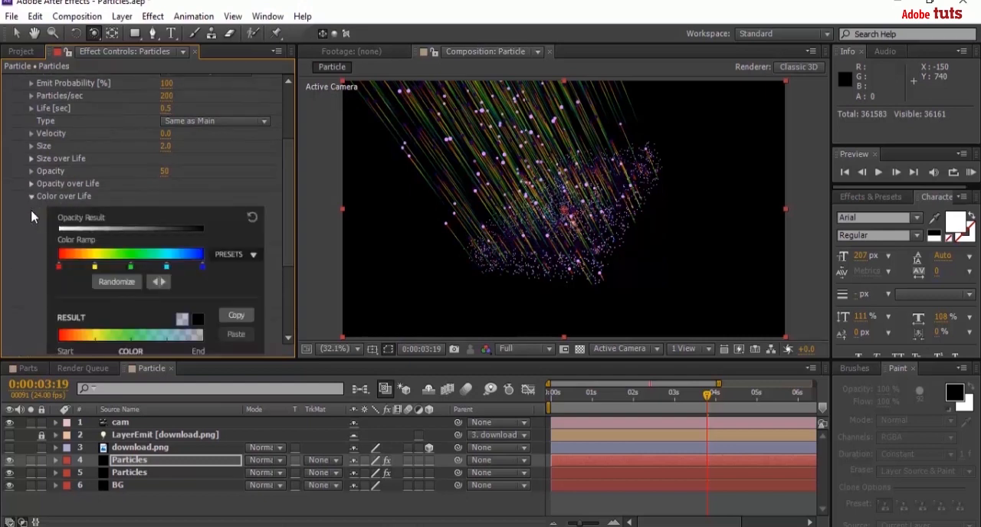
{"action": "left_click", "coordinate": [241, 257]}
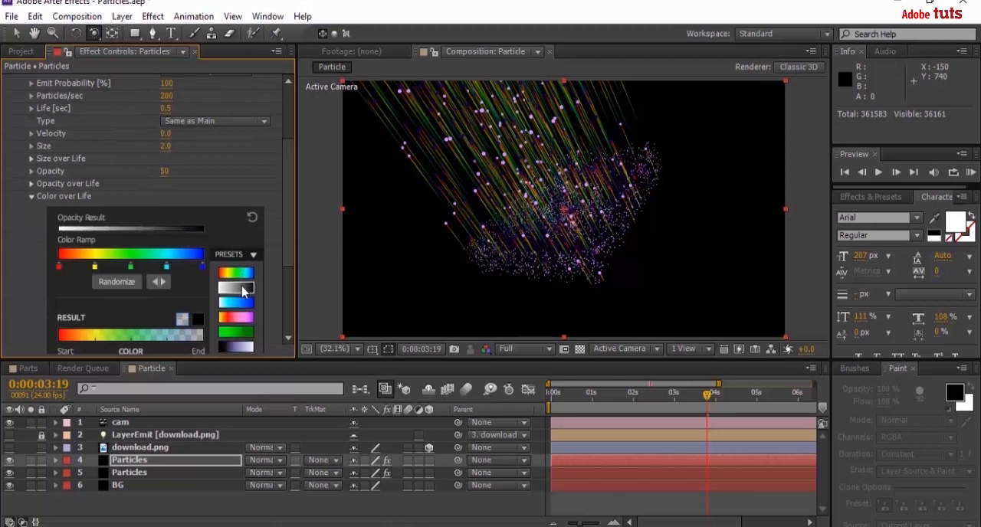
{"action": "left_click", "coordinate": [236, 287]}
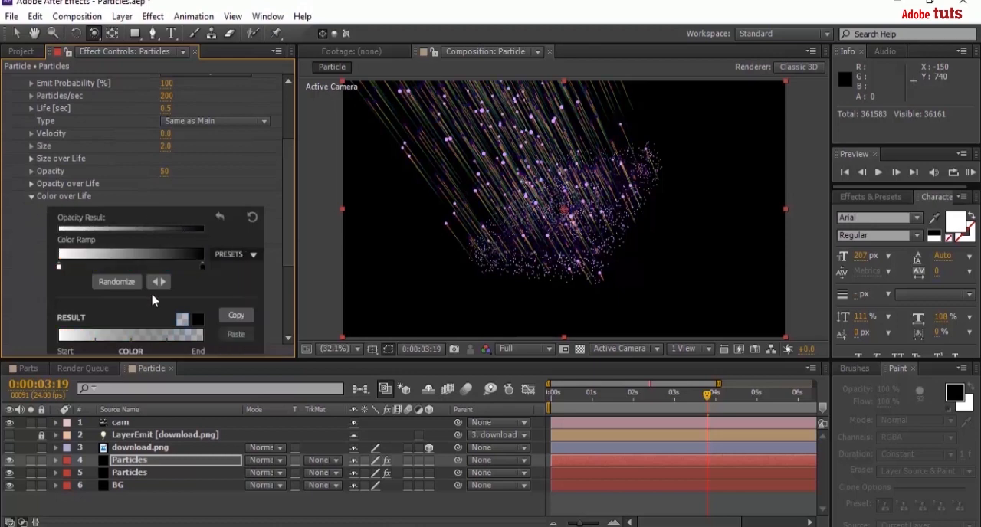
Try to sample the start color of the Color over Life ramp from the particles in the composition view.
{"action": "double_click", "coordinate": [59, 267]}
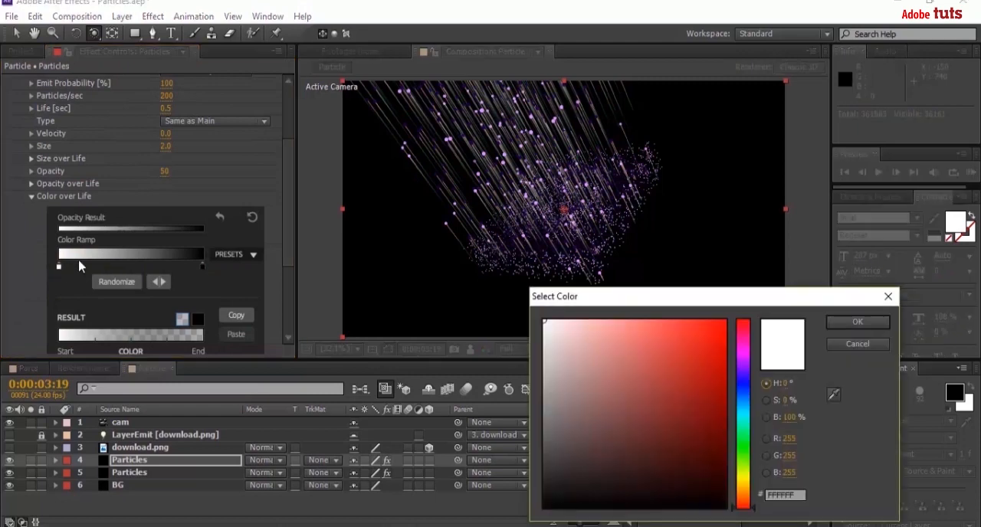
{"action": "left_click", "coordinate": [834, 394]}
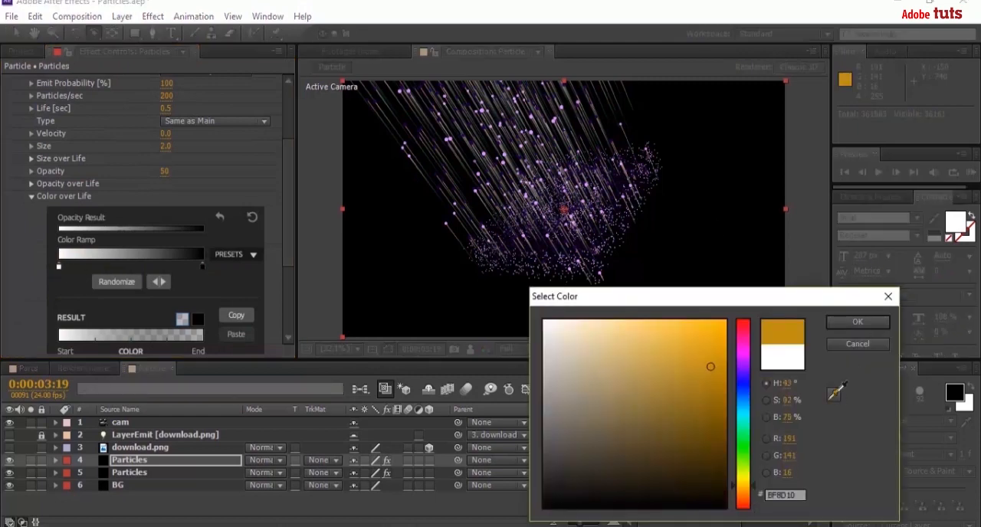
{"action": "left_click", "coordinate": [532, 263]}
{"action": "left_click", "coordinate": [856, 324]}
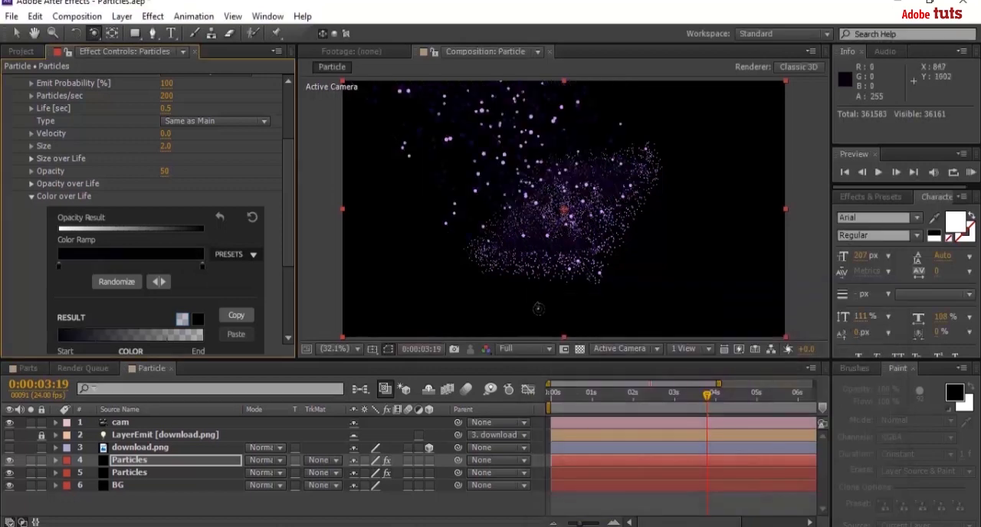
Set the start color of the Aux System's Color over Life ramp to a dark purple.
{"action": "double_click", "coordinate": [61, 266]}
{"action": "left_click", "coordinate": [699, 357]}
{"action": "left_click_drag", "start_coordinate": [699, 357], "coordinate": [667, 409]}
{"action": "left_click", "coordinate": [858, 323]}
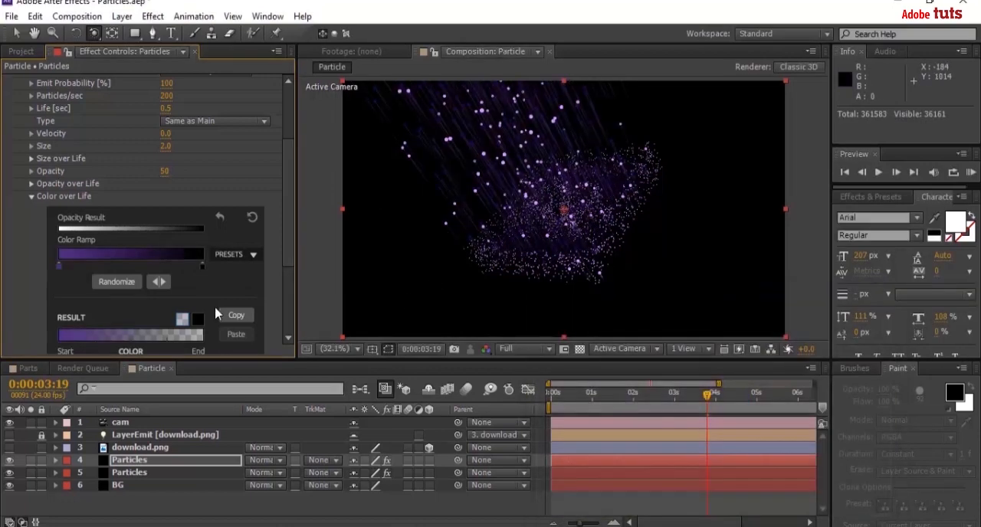
Sample a light purple from a particle for the Color over Life ramp's end color and collapse the Aux System.
{"action": "double_click", "coordinate": [203, 267]}
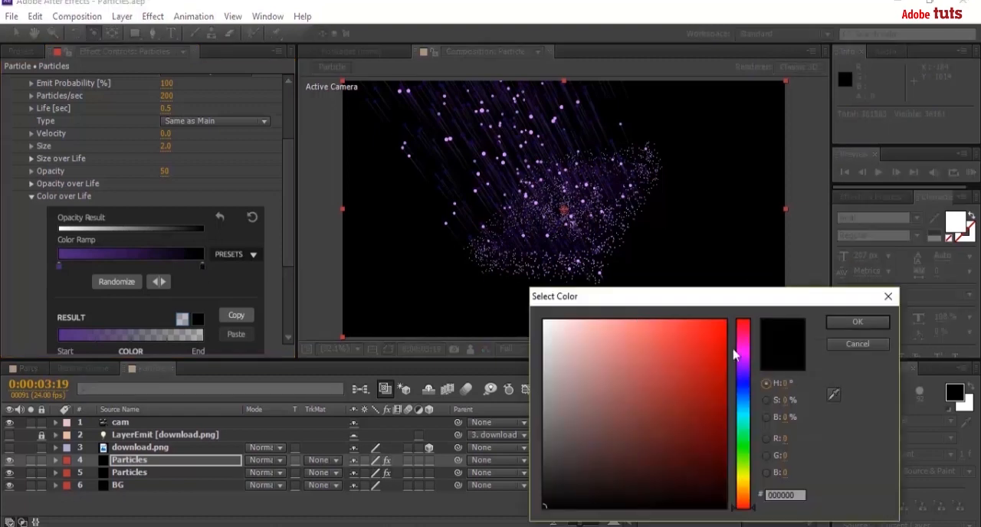
{"action": "left_click", "coordinate": [835, 396]}
{"action": "left_click", "coordinate": [587, 186]}
{"action": "left_click", "coordinate": [843, 323]}
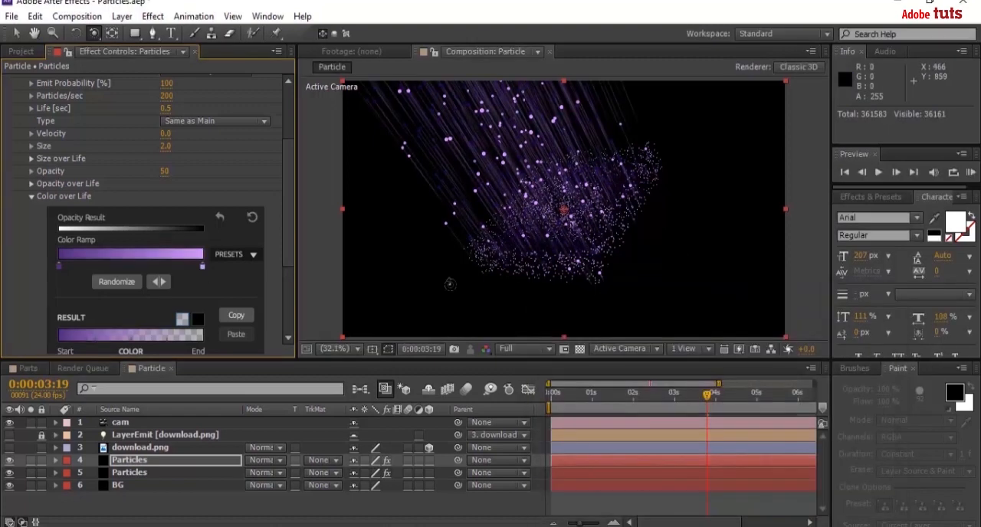
{"action": "left_click", "coordinate": [32, 197]}
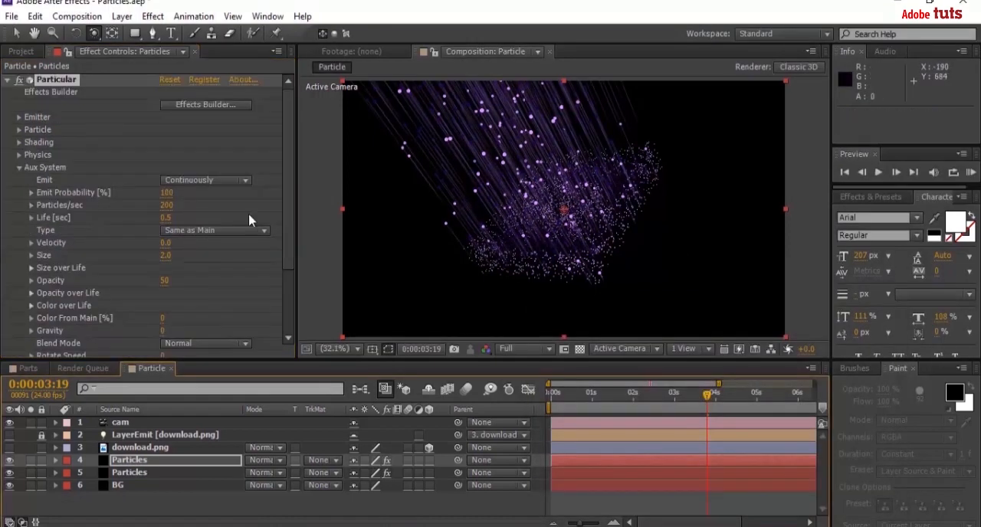
{"action": "left_click", "coordinate": [19, 167]}
Rename the duplicated Particles layer with the trails to Particles 2.
{"action": "right_click", "coordinate": [133, 462]}
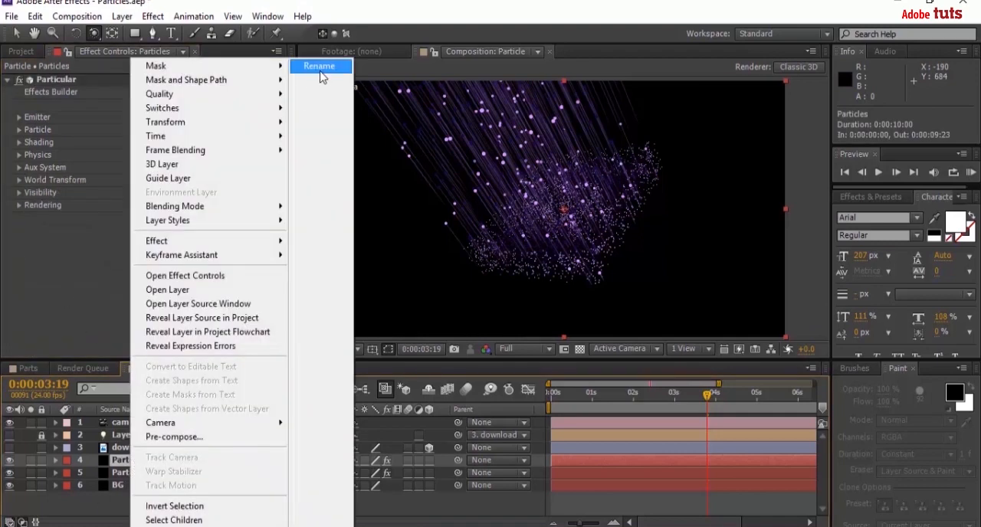
{"action": "left_click", "coordinate": [320, 71]}
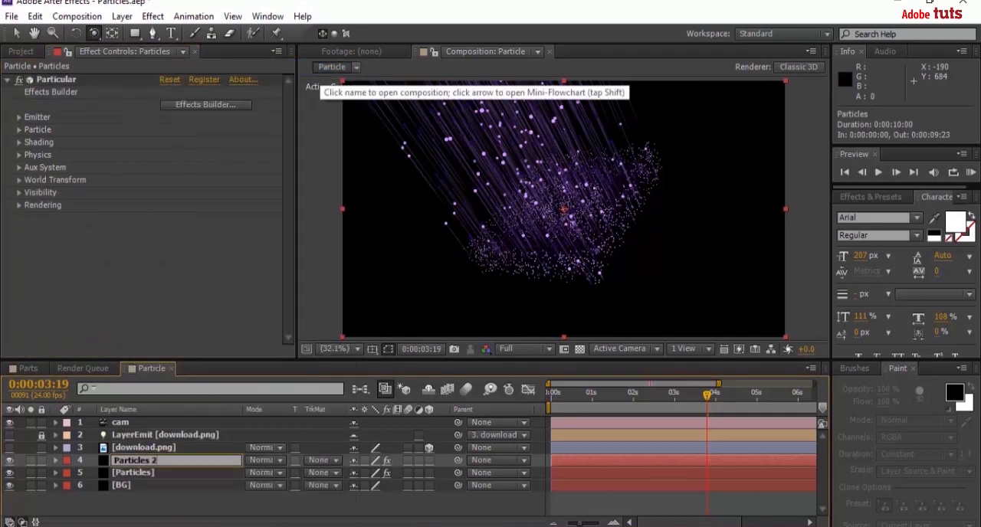
{"action": "type", "text": "2"}
{"action": "key", "text": "Return"}
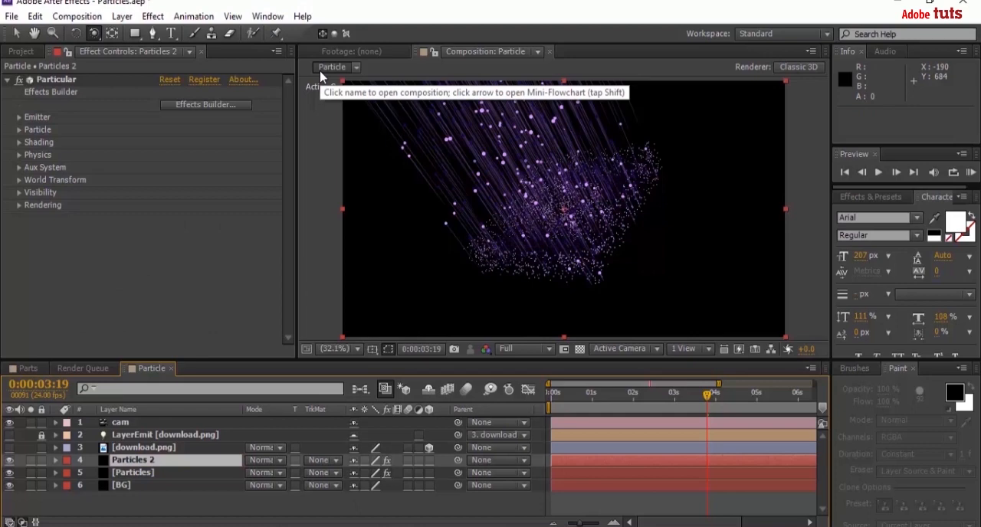
Duplicate the original Particles layer and rename the copy Particles 3.
{"action": "left_click", "coordinate": [132, 473]}
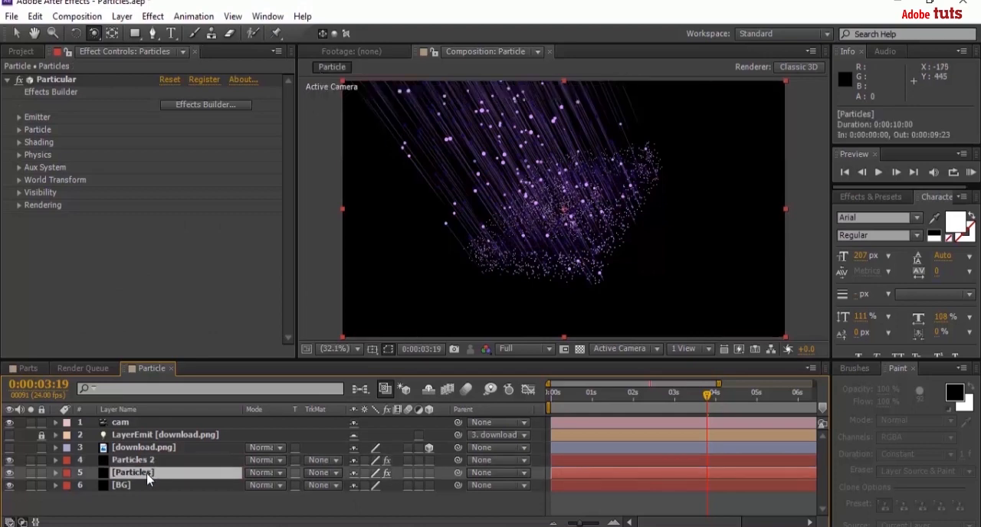
{"action": "key", "text": "ctrl+d"}
{"action": "right_click", "coordinate": [147, 473]}
{"action": "left_click", "coordinate": [335, 9]}
{"action": "type", "text": "3"}
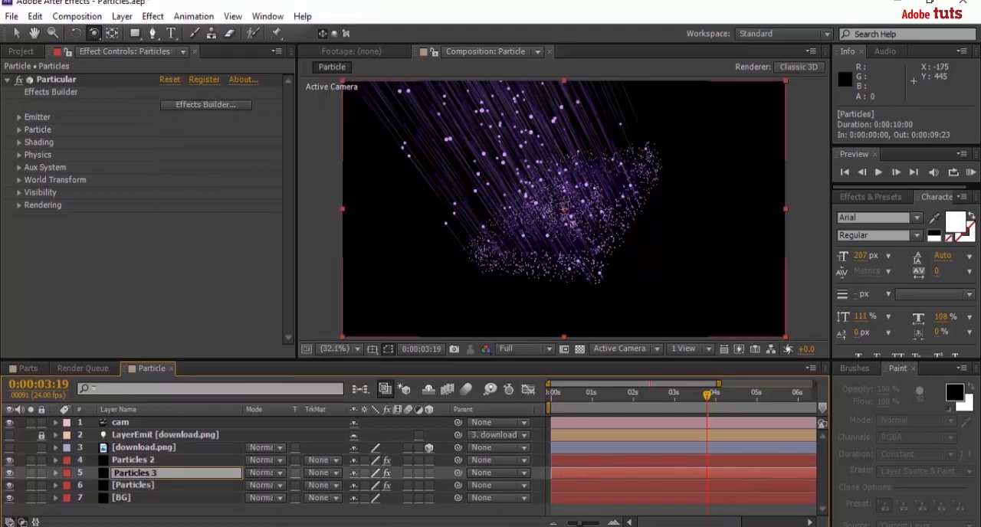
{"action": "key", "text": "Return"}
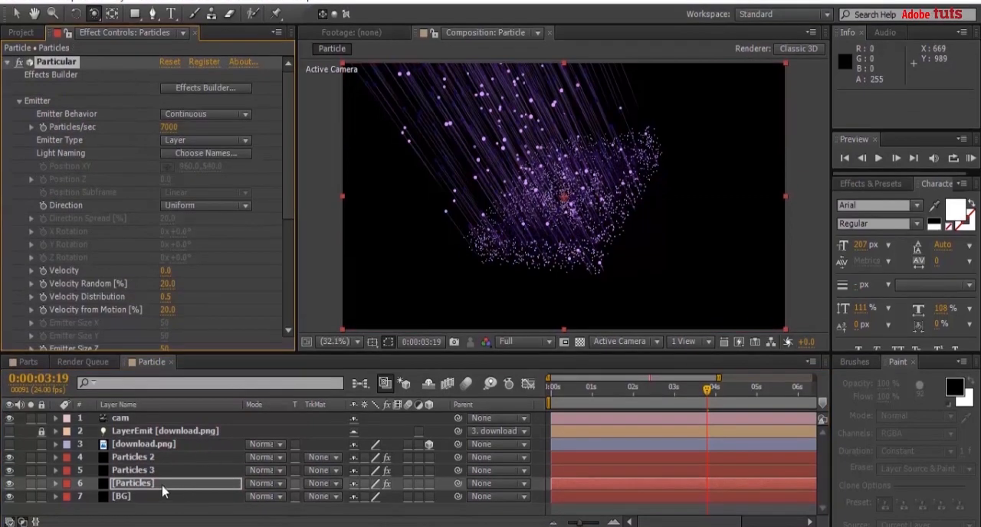
Set the Emitter Size Z of the original Particles layer to 0 and bring up the emitter settings of Particles 2.
{"action": "left_click", "coordinate": [158, 486]}
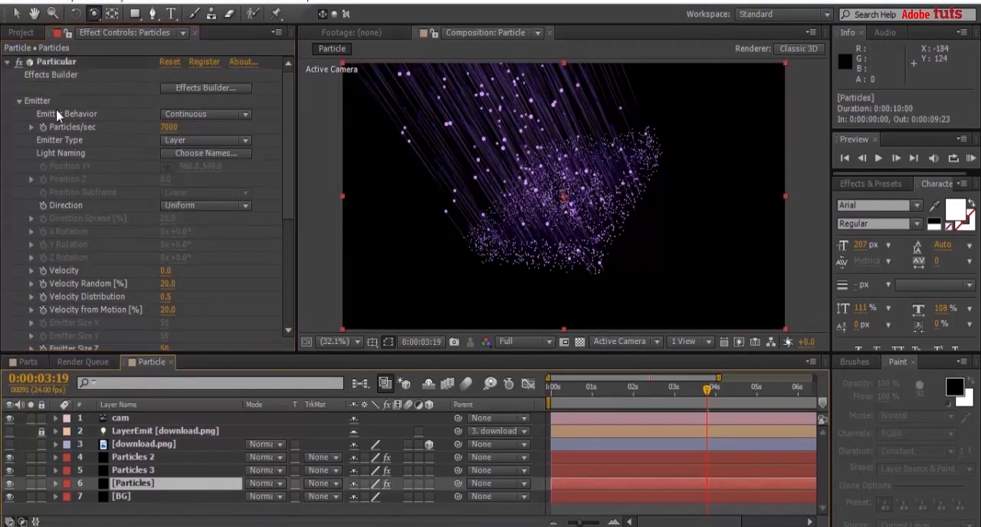
{"action": "left_click_drag", "start_coordinate": [288, 144], "coordinate": [287, 197]}
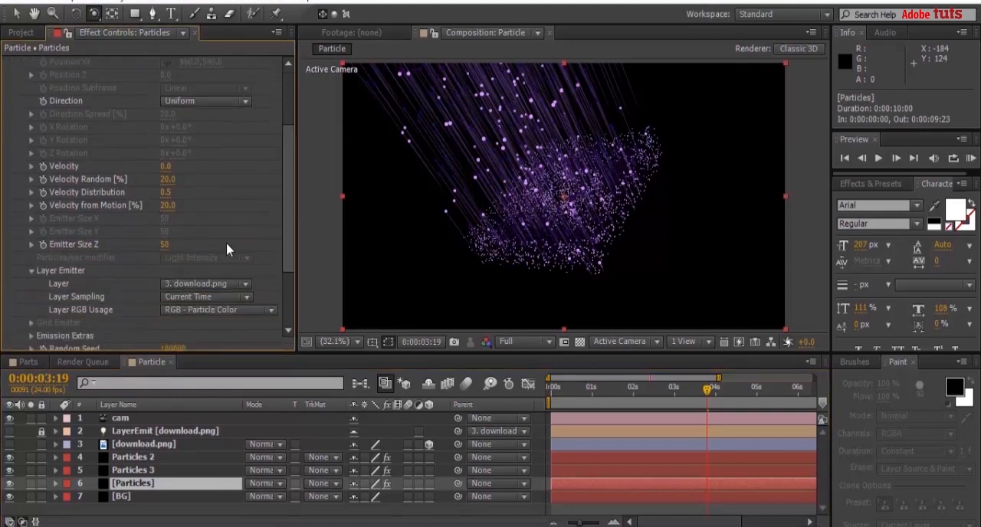
{"action": "left_click", "coordinate": [164, 245]}
{"action": "type", "text": "0"}
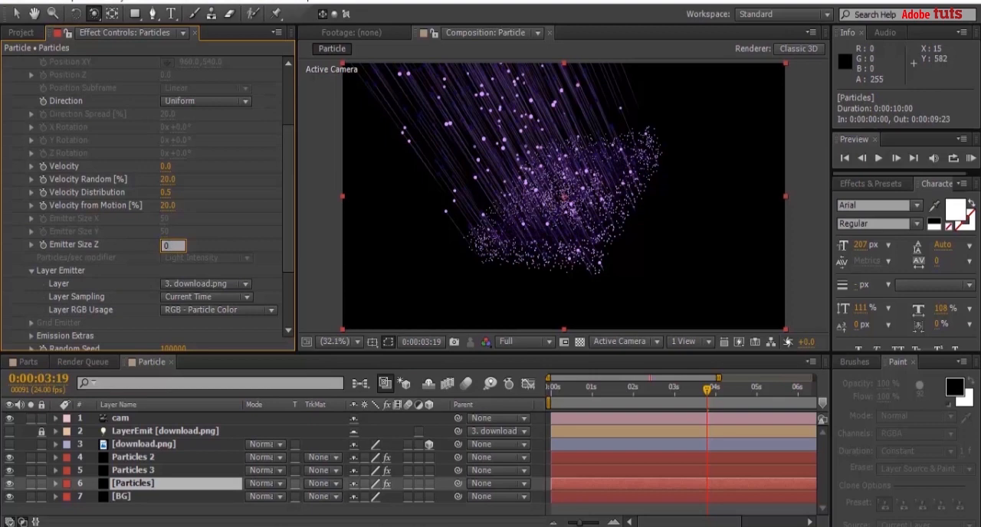
{"action": "key", "text": "Return"}
{"action": "left_click", "coordinate": [143, 457]}
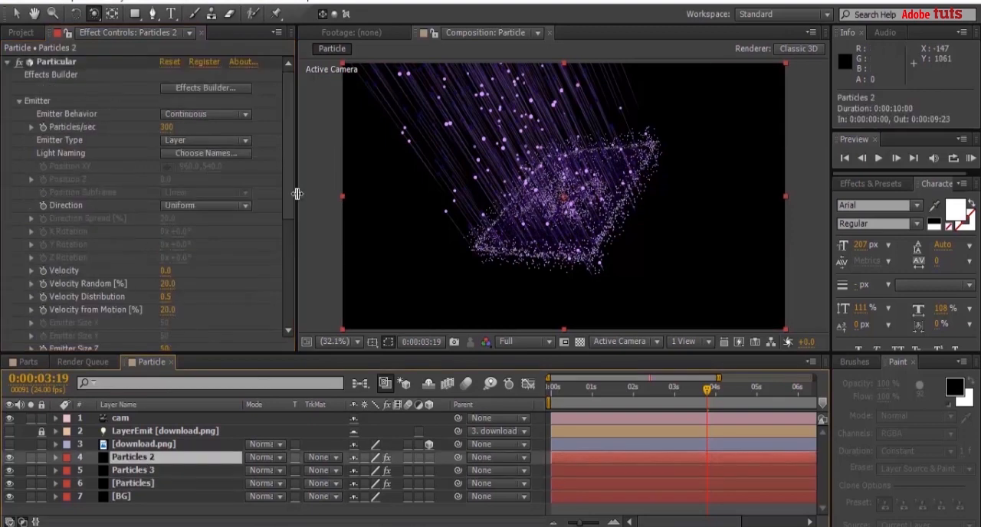
{"action": "scroll", "coordinate": [226, 265], "scroll_direction": "down", "scroll_amount": 1}
Set the Particles 3 emitter to 3000 Particles/sec with a Velocity of 100.
{"action": "left_click", "coordinate": [135, 470]}
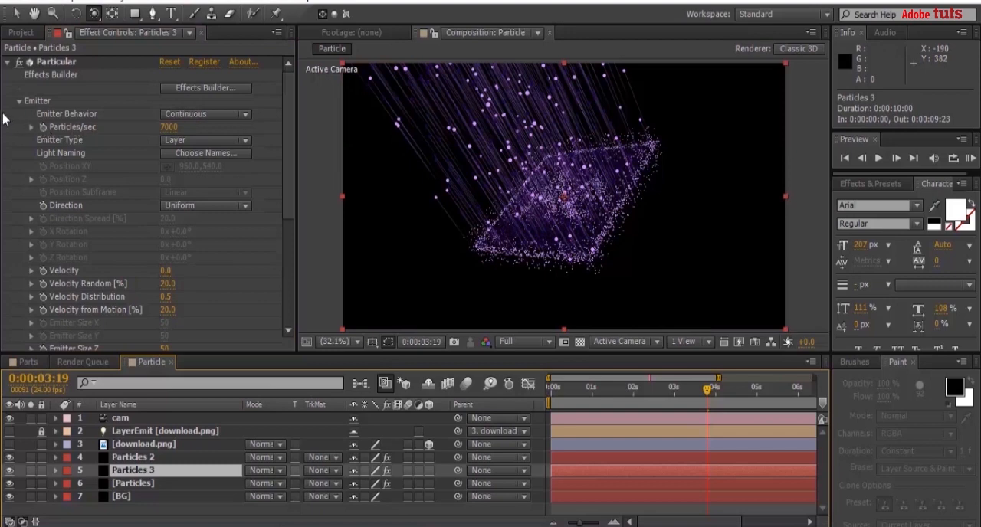
{"action": "left_click", "coordinate": [170, 128]}
{"action": "type", "text": "300"}
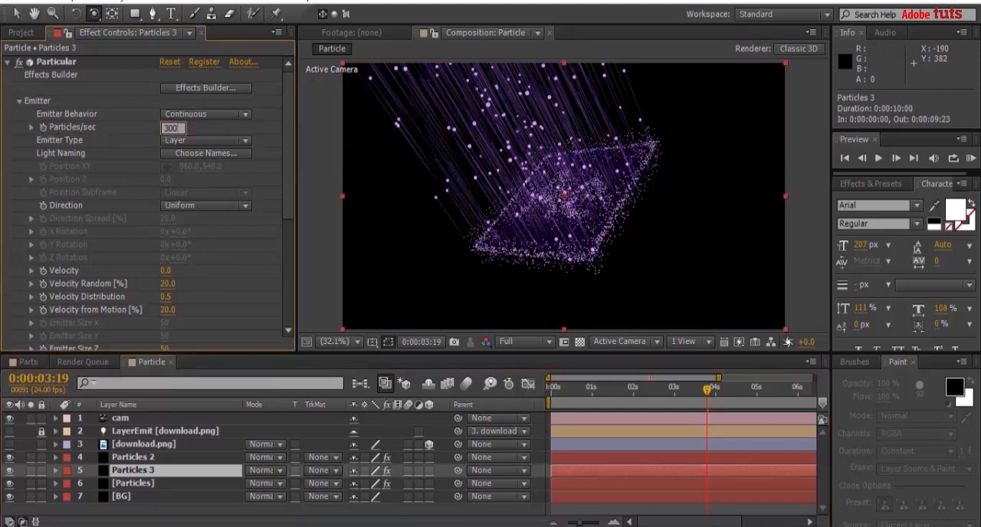
{"action": "type", "text": "0"}
{"action": "key", "text": "Return"}
{"action": "left_click", "coordinate": [165, 271]}
{"action": "type", "text": "1"}
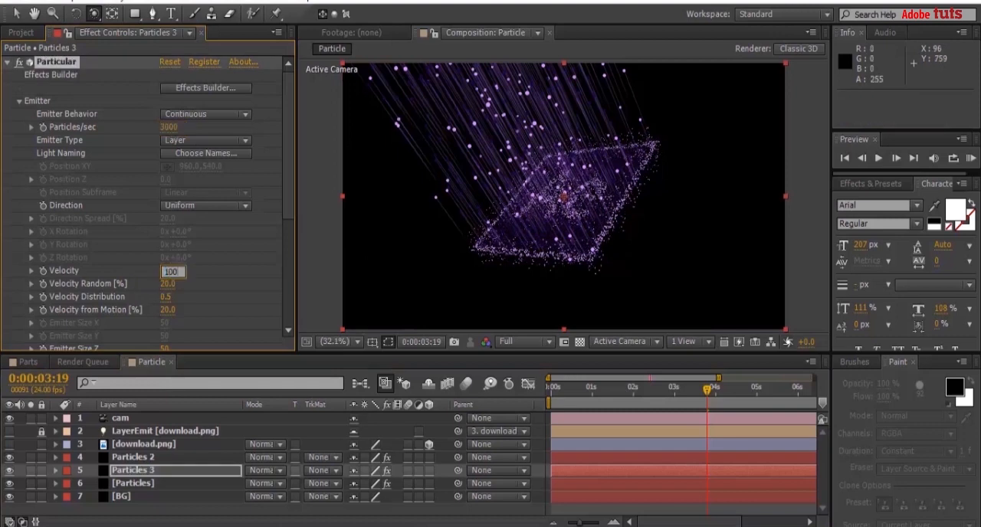
{"action": "type", "text": "00"}
{"action": "key", "text": "Return"}
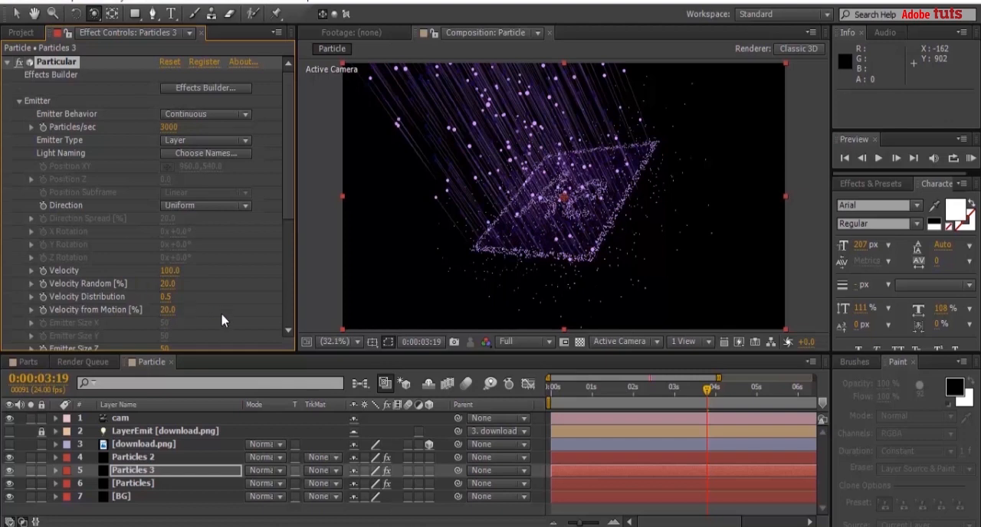
Set the Emitter Size Z of Particles 3 to 0 and collapse its Emitter settings.
{"action": "left_click_drag", "start_coordinate": [292, 182], "coordinate": [290, 237]}
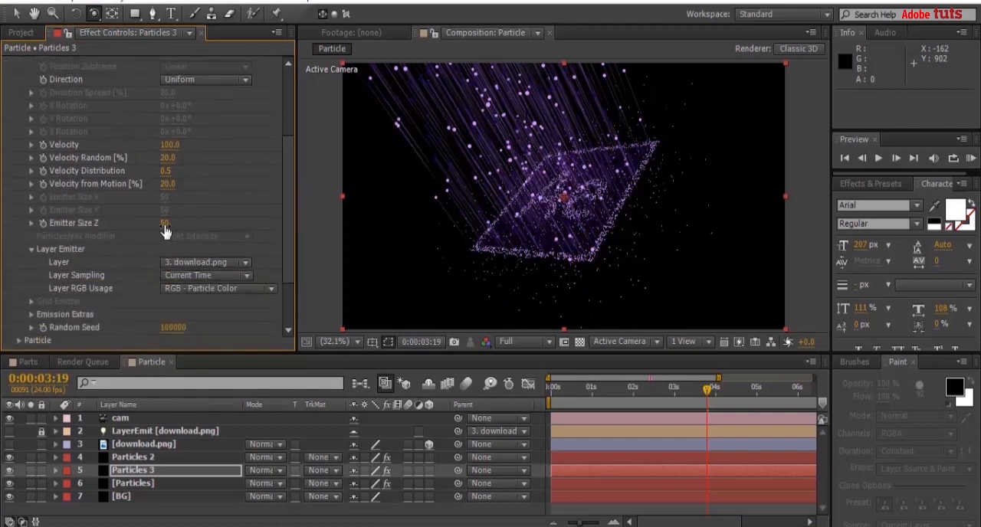
{"action": "left_click", "coordinate": [165, 223]}
{"action": "key", "text": "Return"}
{"action": "scroll", "coordinate": [167, 228], "scroll_direction": "down", "scroll_amount": 3}
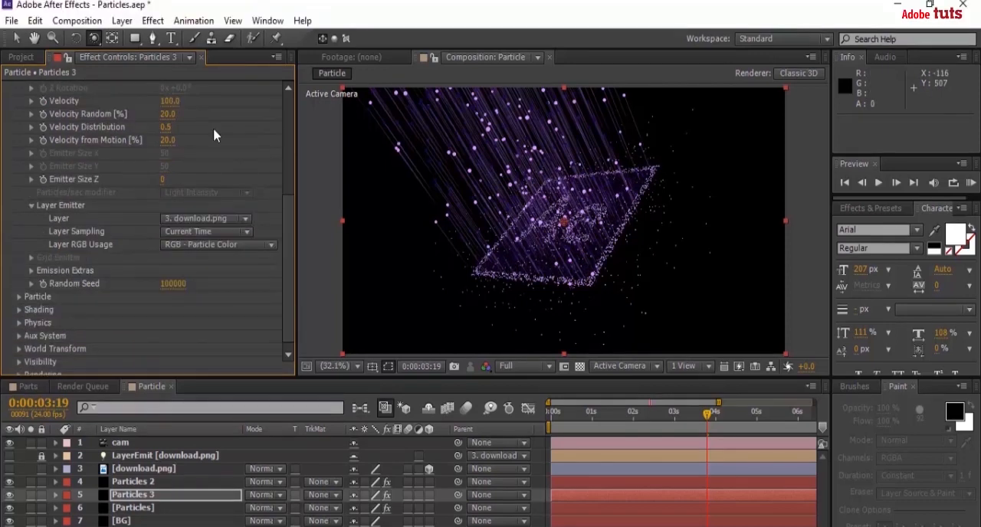
{"action": "scroll", "coordinate": [292, 125], "scroll_direction": "up", "scroll_amount": 5}
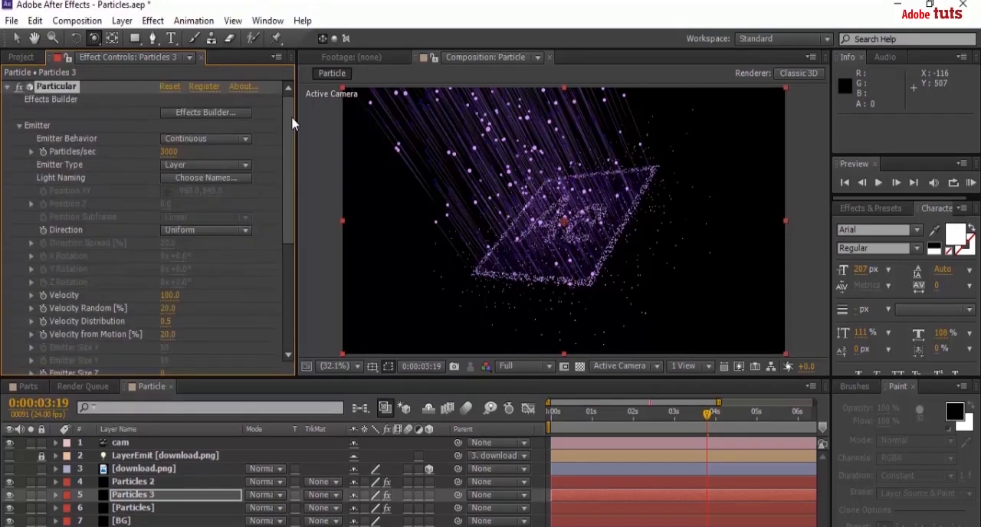
{"action": "left_click", "coordinate": [19, 126]}
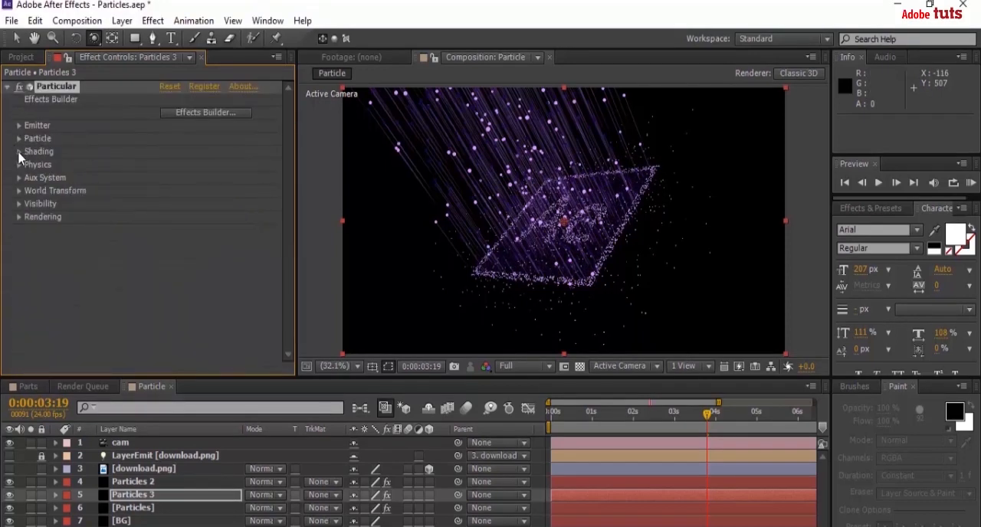
Set the particle Life of Particles 3 to 3 seconds, collapse the Particle settings and preview the animation.
{"action": "left_click", "coordinate": [19, 139]}
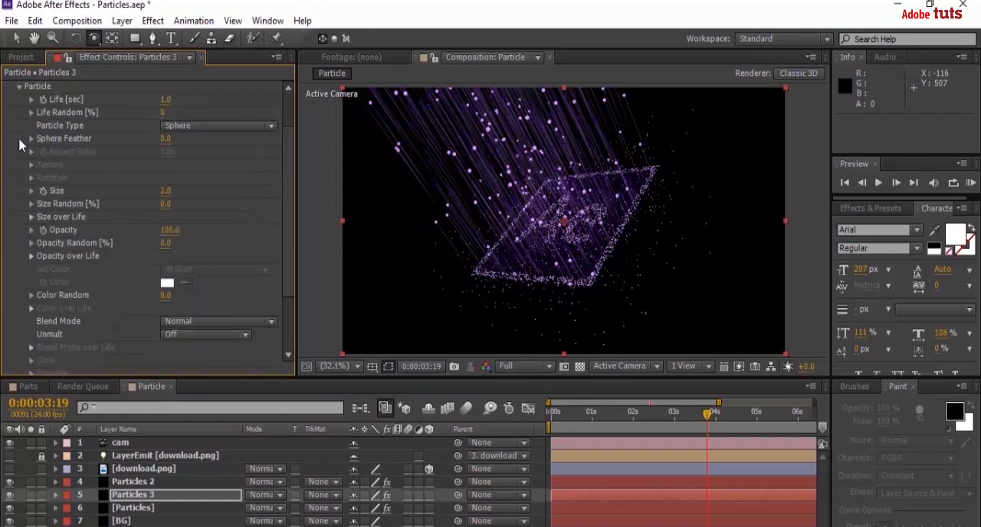
{"action": "left_click", "coordinate": [166, 100]}
{"action": "type", "text": "3"}
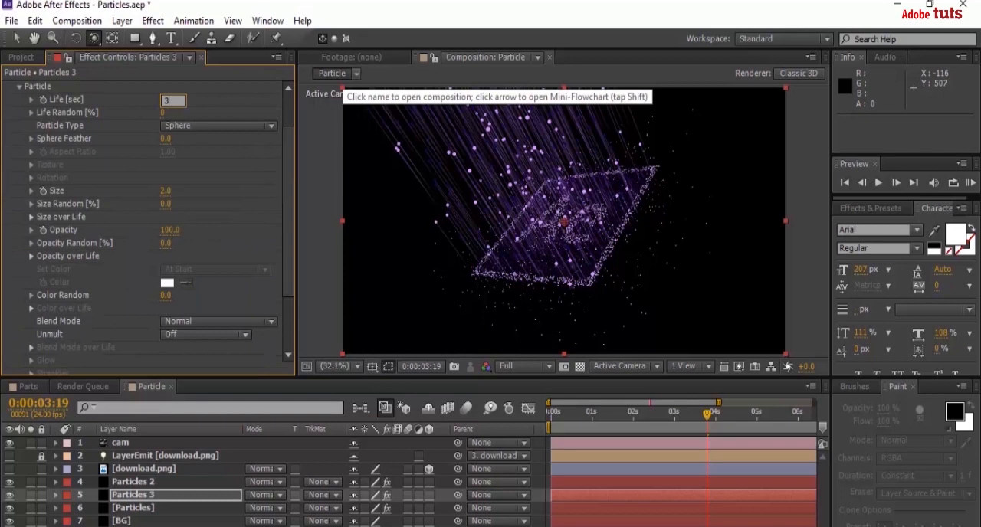
{"action": "key", "text": "Return"}
{"action": "left_click_drag", "start_coordinate": [289, 146], "coordinate": [288, 115]}
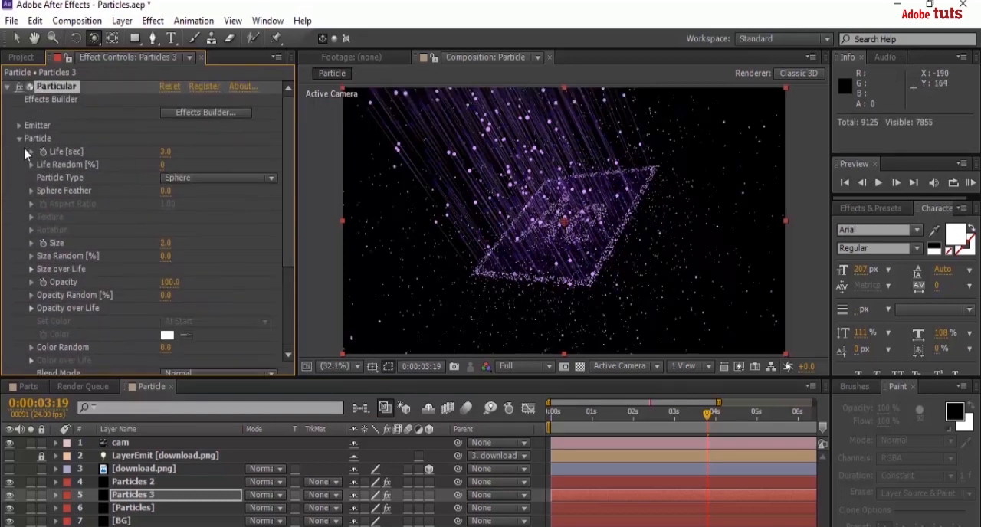
{"action": "left_click", "coordinate": [19, 139]}
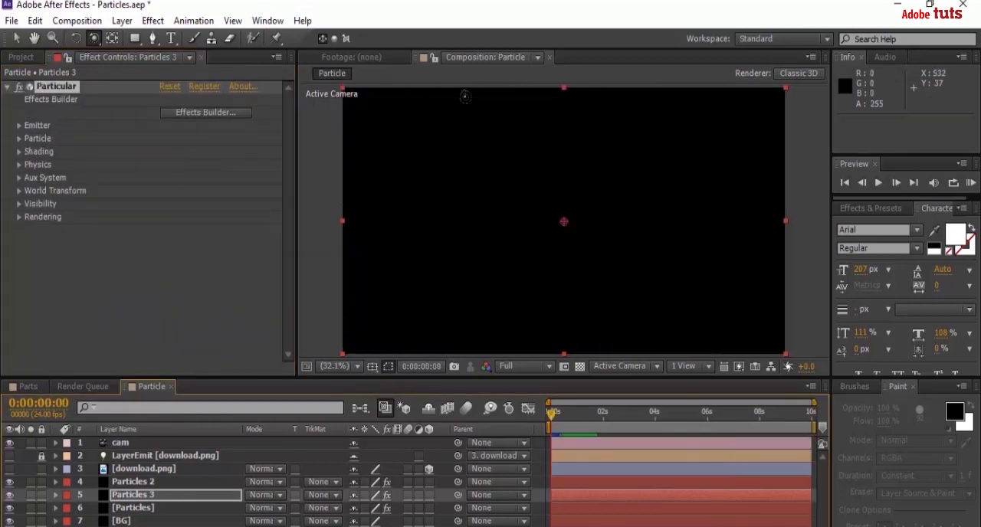
{"action": "key", "text": "space"}
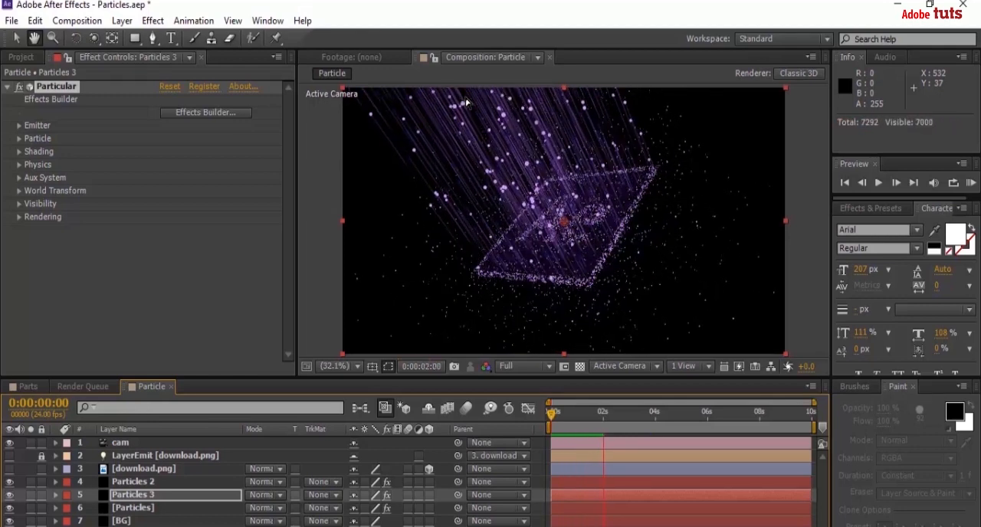
{"action": "key", "text": "c"}
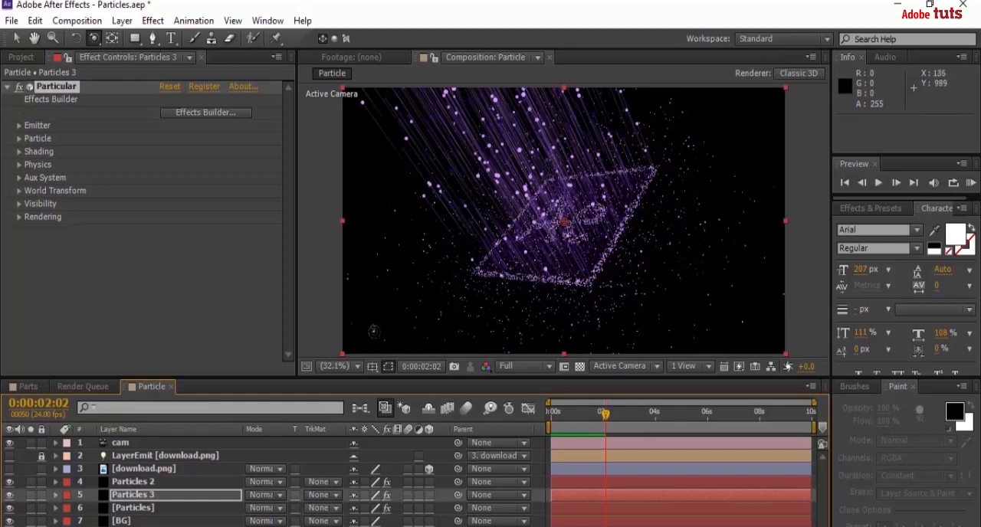
Turn on Depth of Field for the cam camera and set its Focus Distance to 1350 pixels.
{"action": "left_click", "coordinate": [56, 443]}
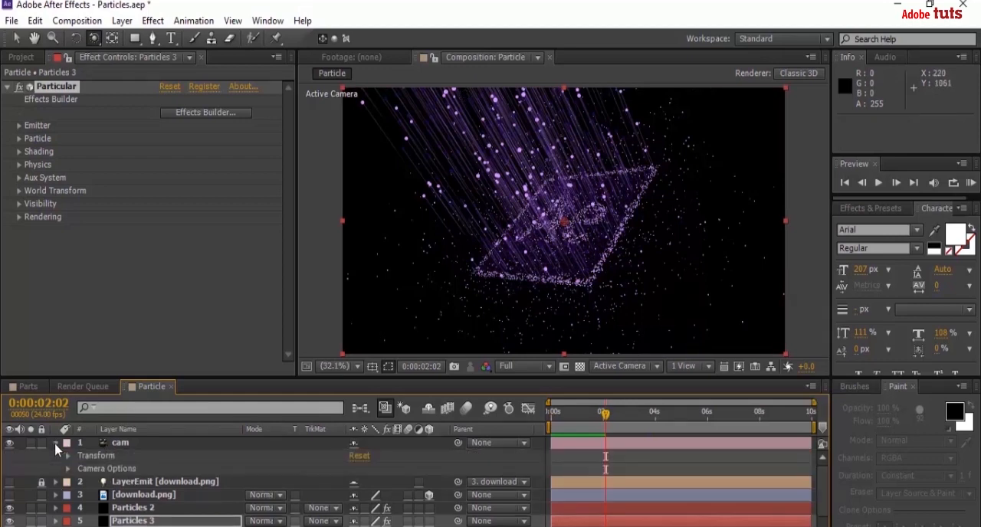
{"action": "left_click", "coordinate": [67, 469]}
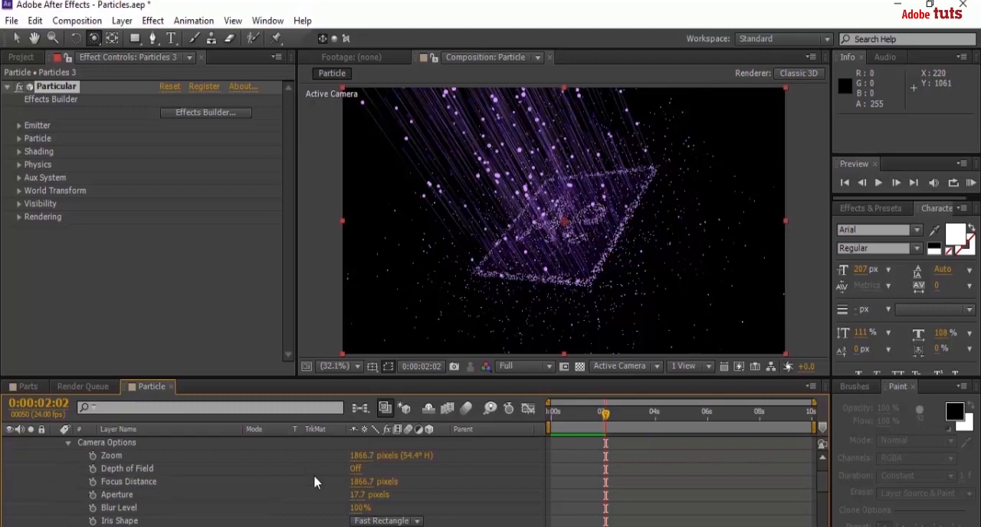
{"action": "left_click", "coordinate": [356, 469]}
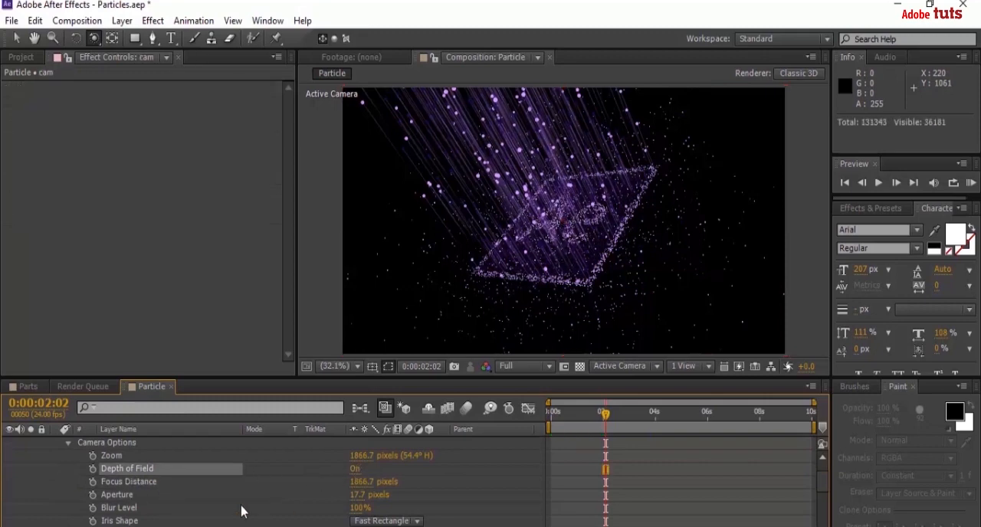
{"action": "left_click", "coordinate": [360, 483]}
{"action": "type", "text": "1350"}
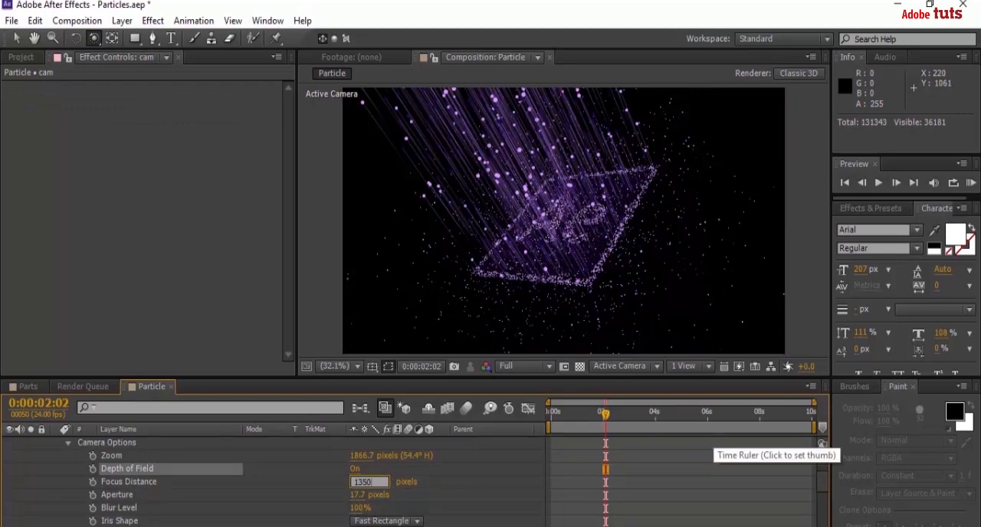
{"action": "key", "text": "Return"}
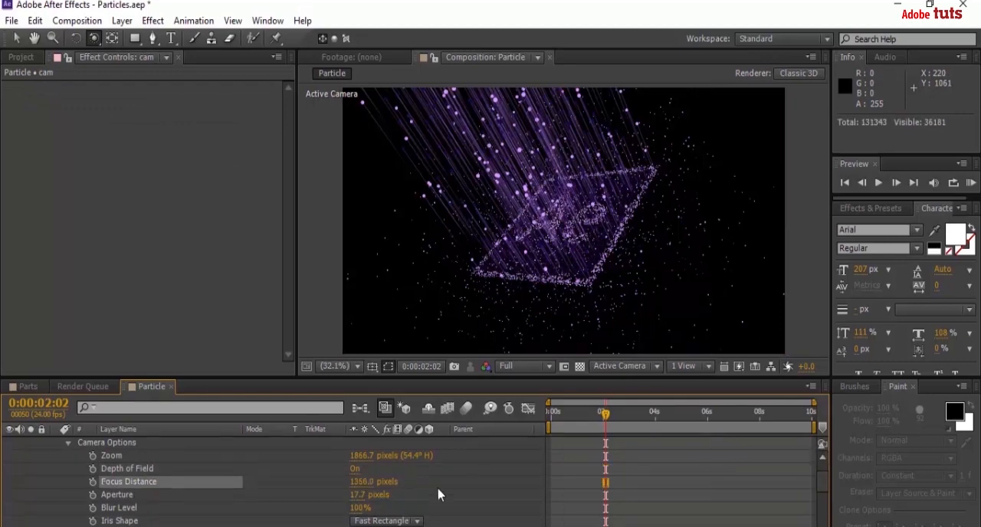
Set the camera's Aperture to 400 pixels and collapse the Camera Options.
{"action": "left_click", "coordinate": [361, 495]}
{"action": "type", "text": "400"}
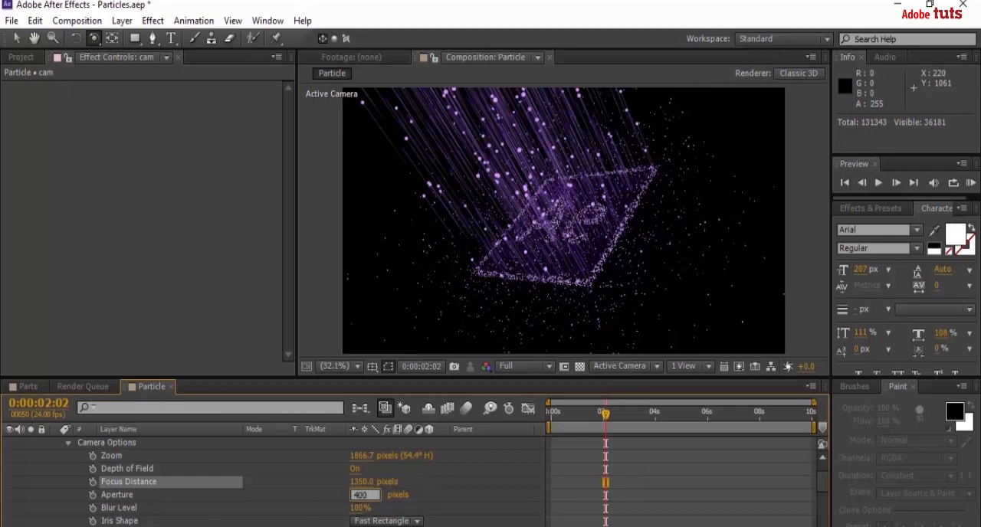
{"action": "key", "text": "Return"}
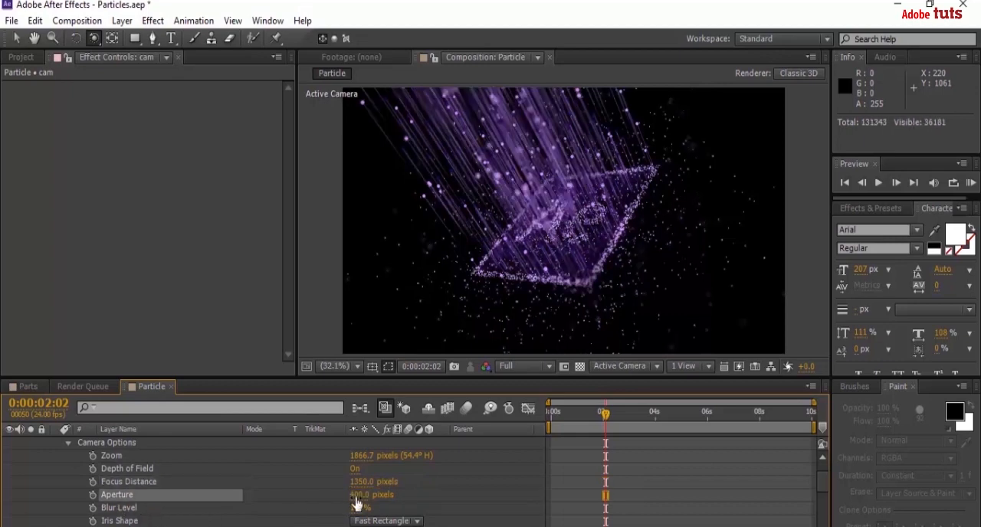
{"action": "left_click", "coordinate": [68, 444]}
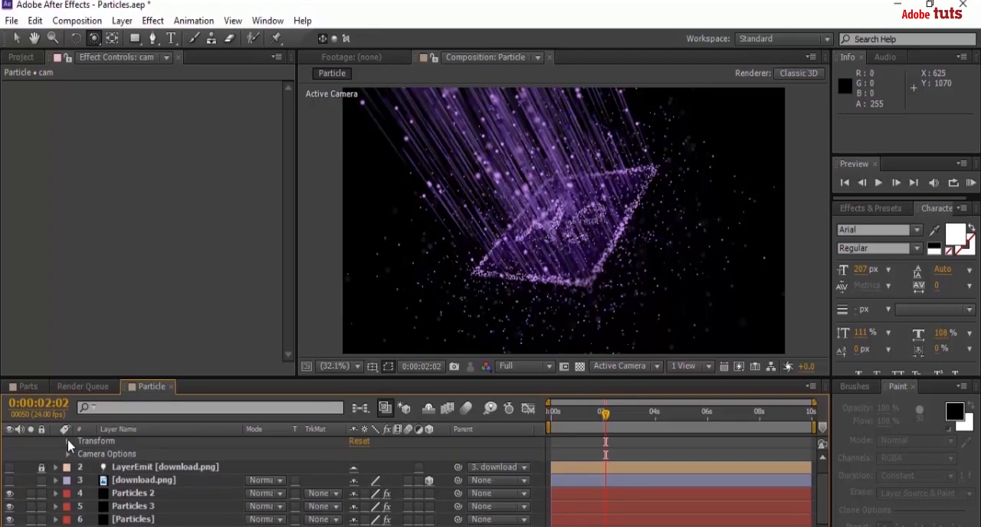
Keyframe the camera Position at 0:00:02:02, and at 0:00:00:23 orbit the camera to a near edge-on view at about 2314.6, 351.8, -376.4.
{"action": "left_click", "coordinate": [68, 439]}
{"action": "left_click", "coordinate": [93, 466]}
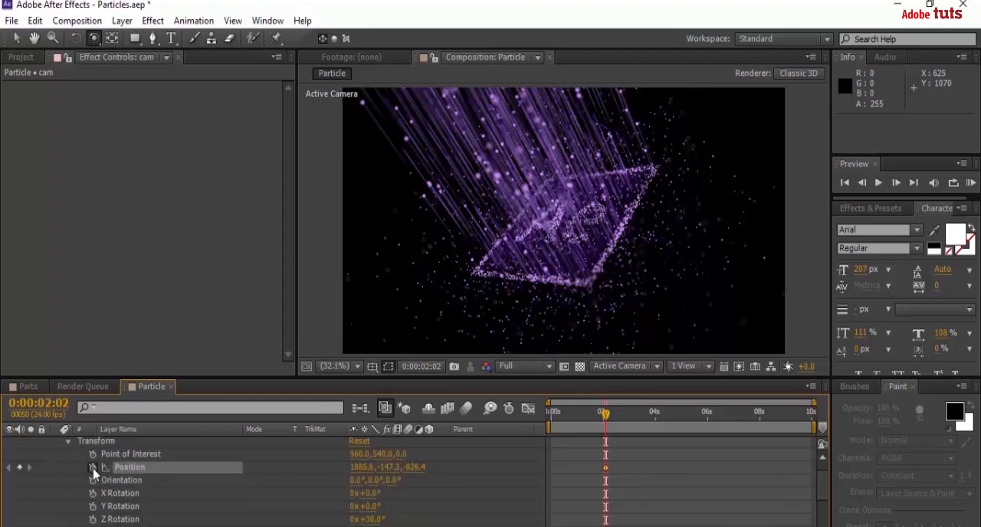
{"action": "left_click_drag", "start_coordinate": [606, 414], "coordinate": [577, 421]}
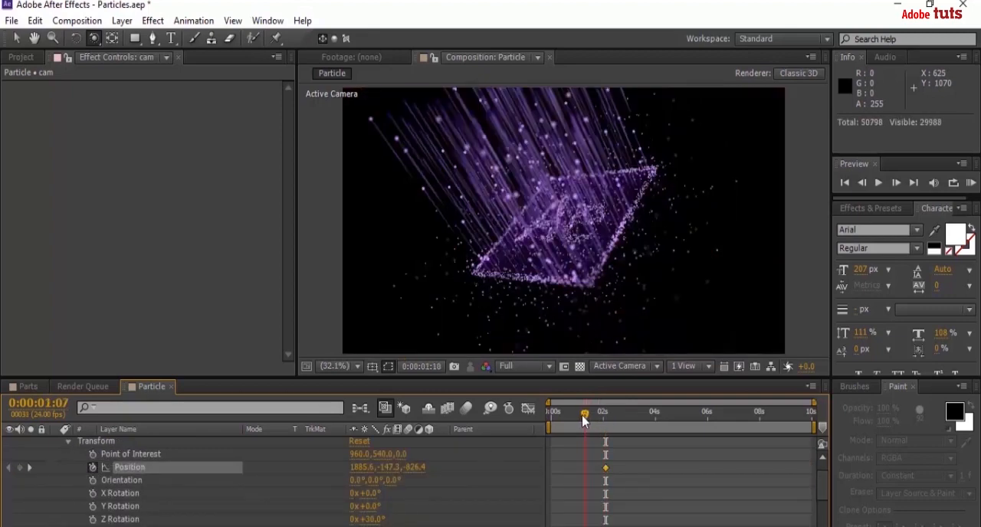
{"action": "left_click", "coordinate": [94, 42]}
{"action": "left_click_drag", "start_coordinate": [605, 227], "coordinate": [568, 202]}
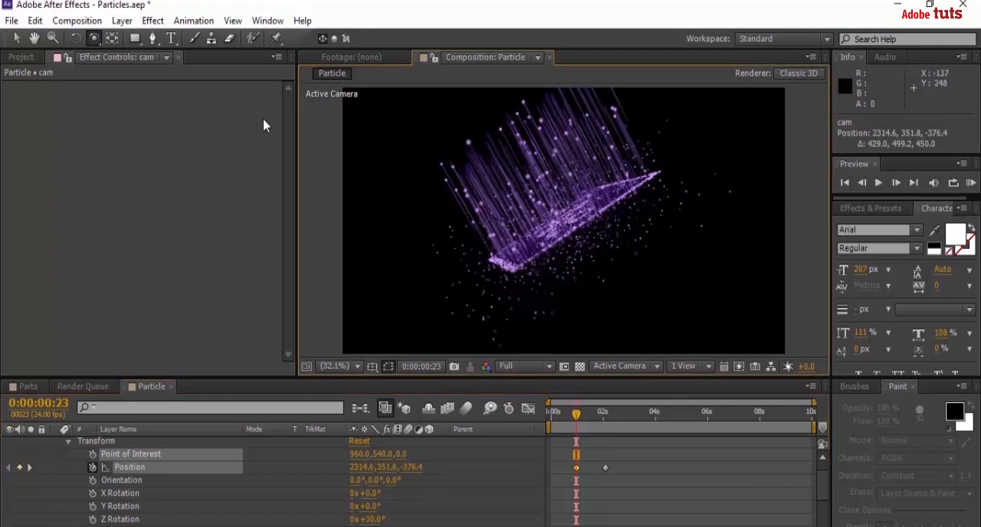
Shift the camera's Position keyframes so the first sits at 0:00:00:00 and the second just before 4 seconds.
{"action": "left_click_drag", "start_coordinate": [578, 417], "coordinate": [546, 418]}
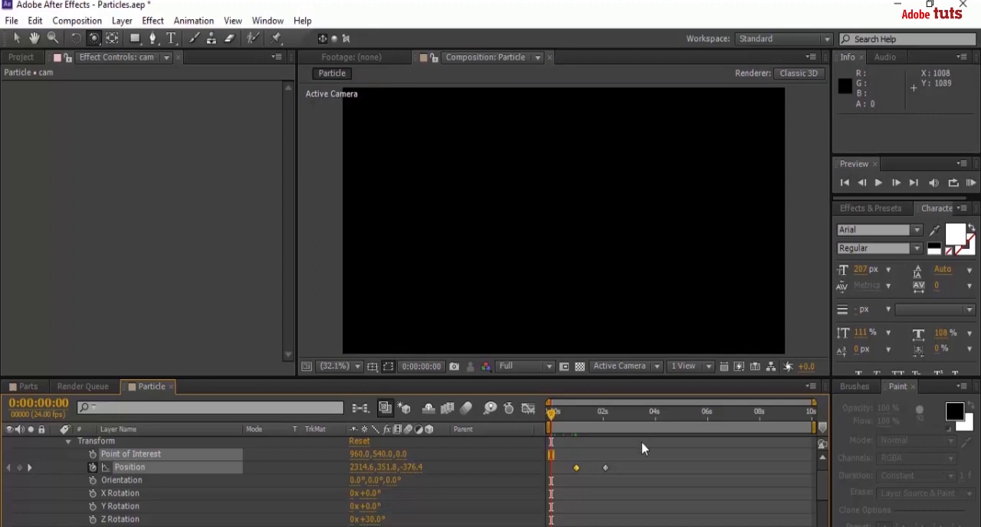
{"action": "left_click_drag", "start_coordinate": [658, 492], "coordinate": [552, 473]}
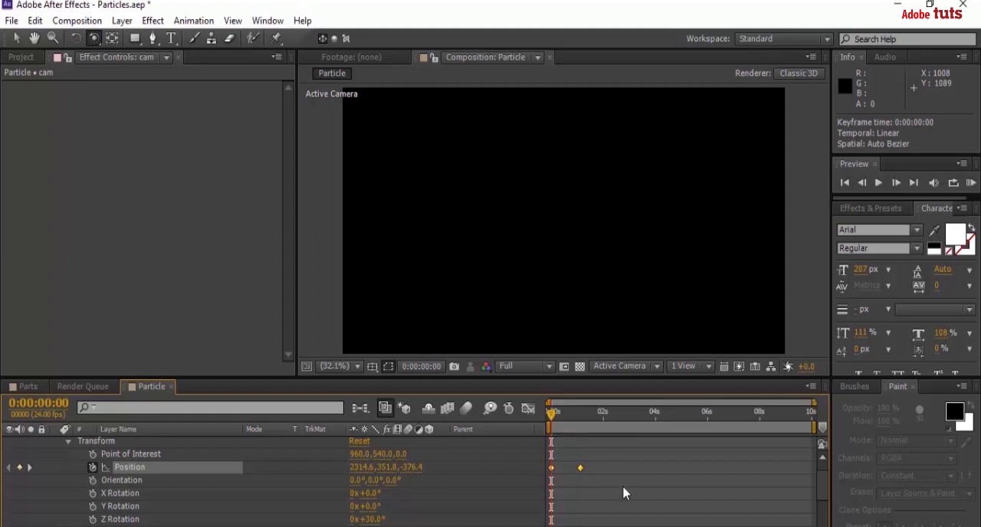
{"action": "mouse_move", "coordinate": [624, 493]}
{"action": "left_mouse_down"}
{"action": "mouse_move", "coordinate": [568, 459]}
{"action": "mouse_move", "coordinate": [653, 473]}
{"action": "left_mouse_up"}
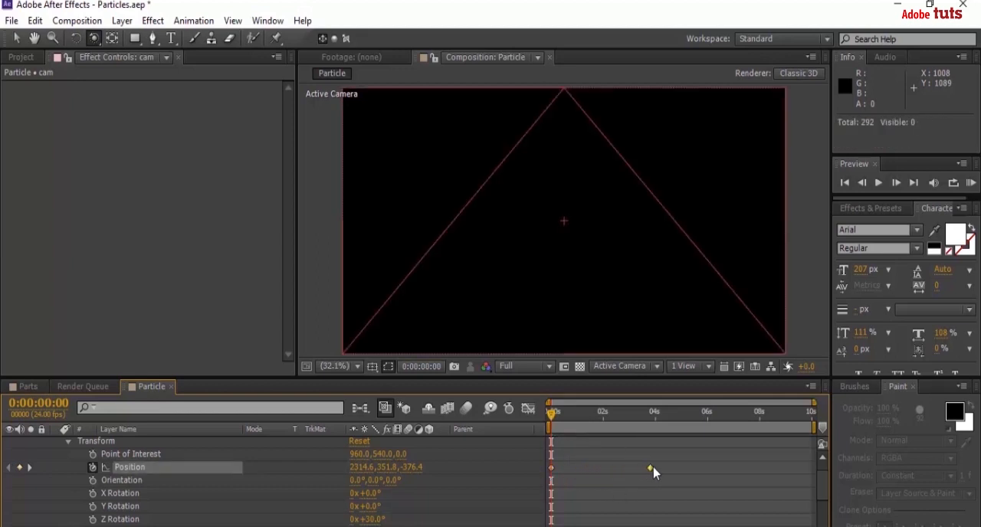
Apply Easy Ease to both camera Position keyframes.
{"action": "left_click_drag", "start_coordinate": [511, 459], "coordinate": [644, 489]}
{"action": "right_click", "coordinate": [555, 472]}
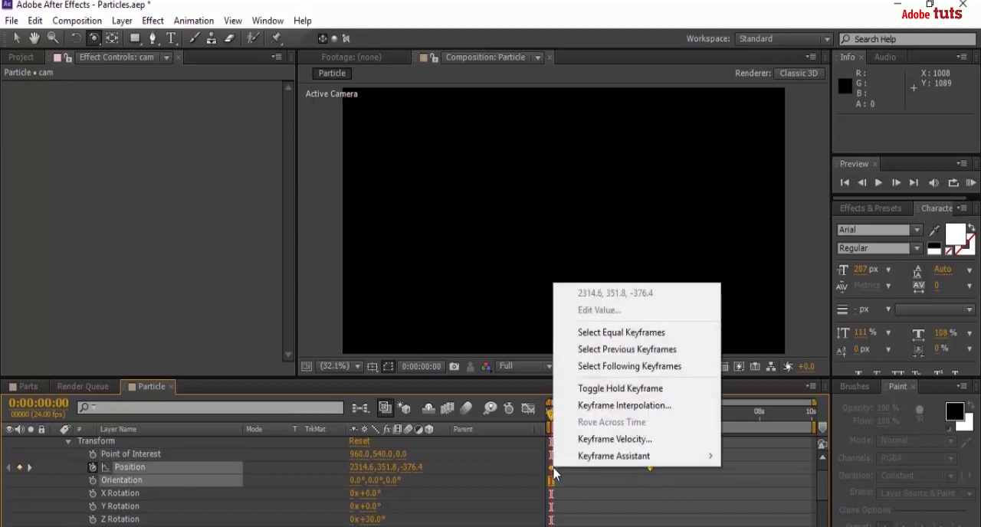
{"action": "mouse_move", "coordinate": [608, 458]}
{"action": "left_click", "coordinate": [769, 356]}
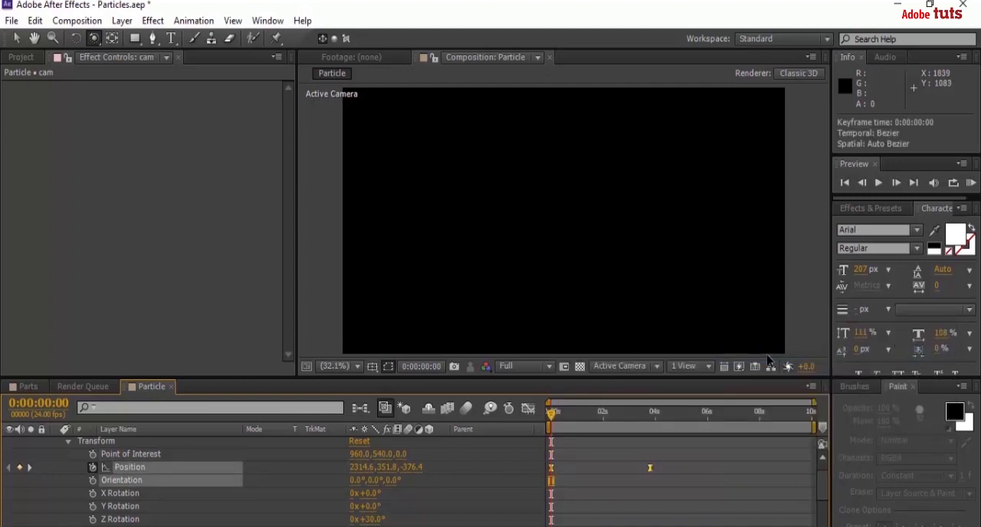